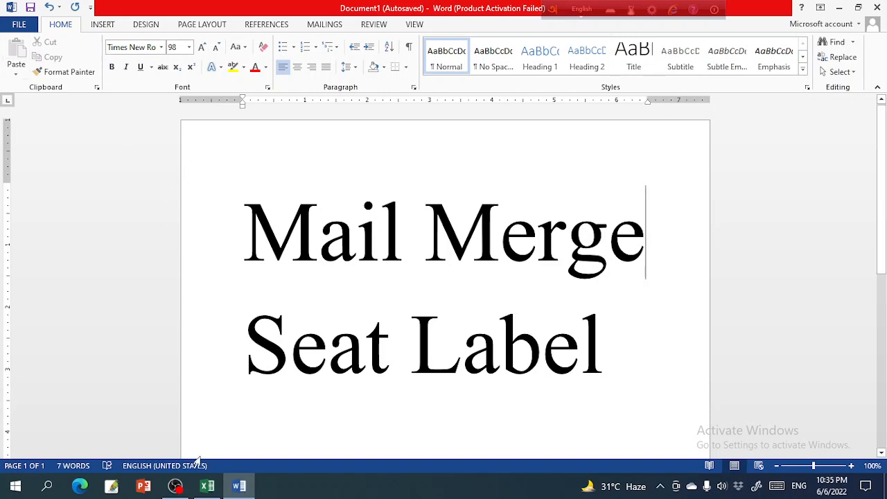
# - Switch to the blank Excel workbook and enter the column header "Reg No" in cell A1
pyautogui.moveTo(207, 488)
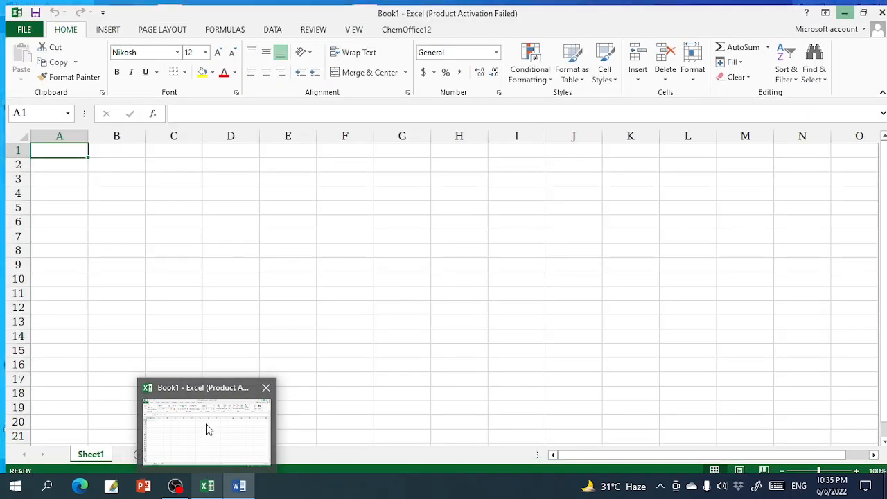
pyautogui.click(205, 427)
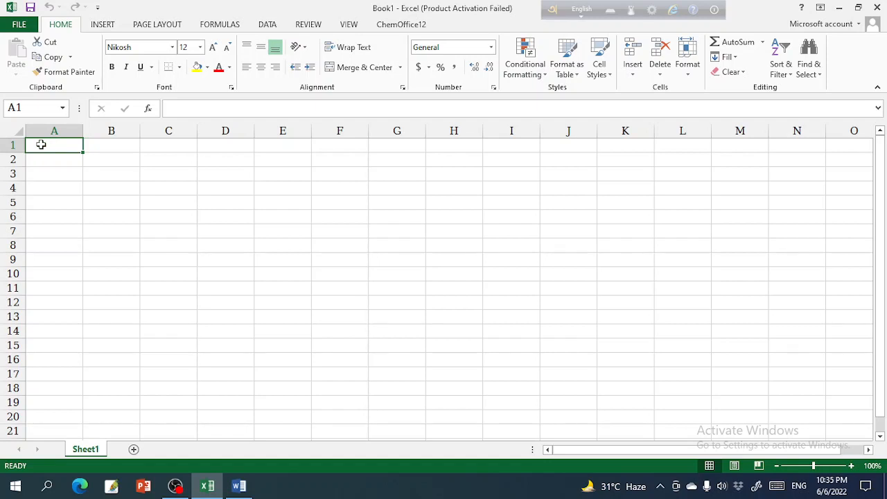
pyautogui.write('Re')
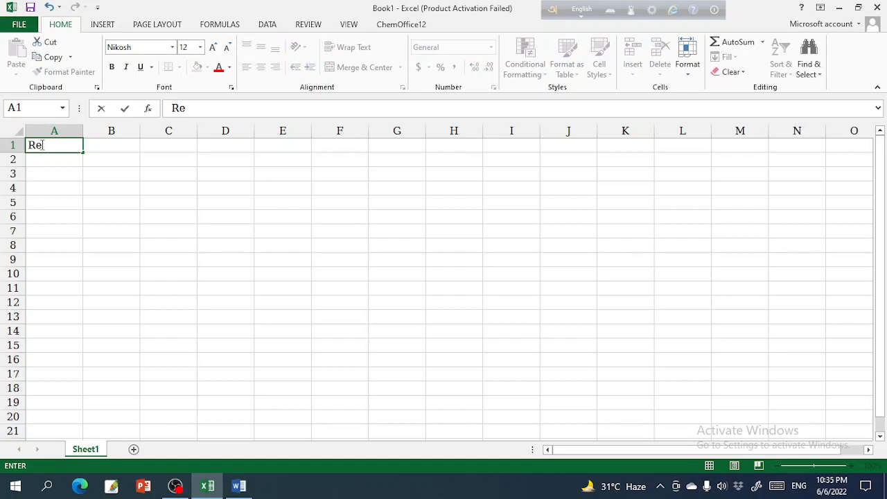
pyautogui.write('g B')
pyautogui.press('BackSpace')
pyautogui.write('No')
# - Enter the starting registration number 100100 in cell A2, directly below the header
pyautogui.click(47, 160)
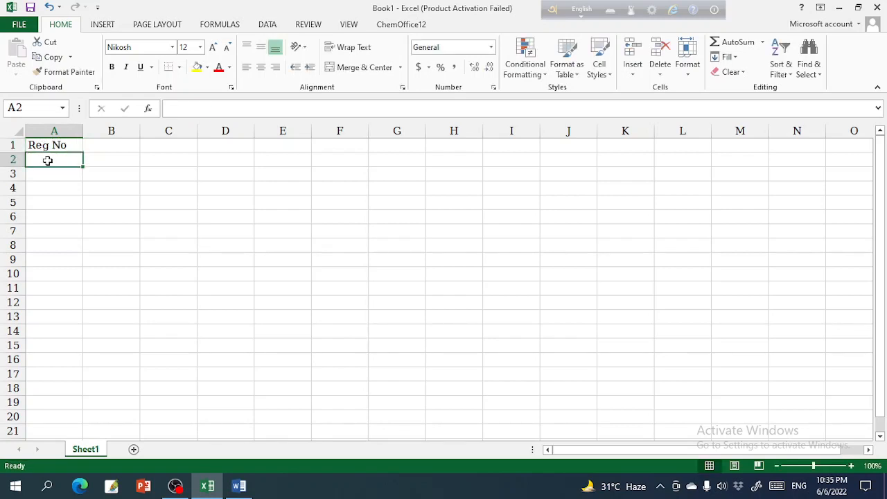
pyautogui.write('10')
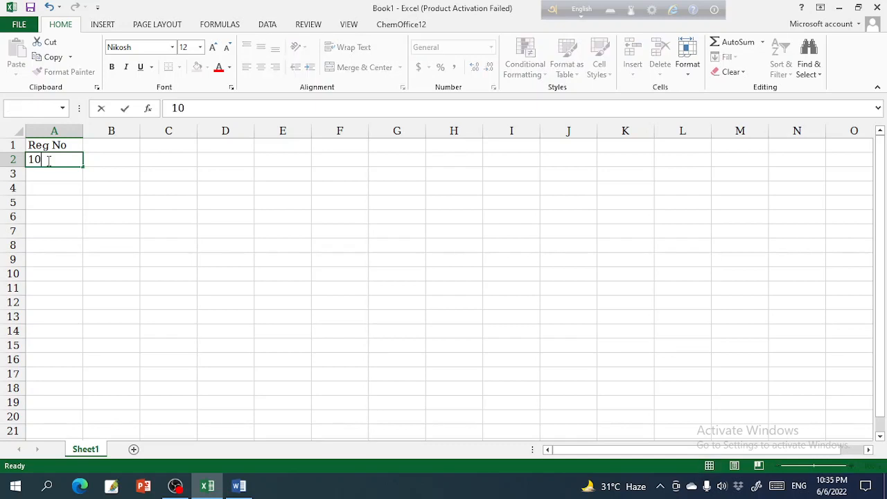
pyautogui.write('0100')
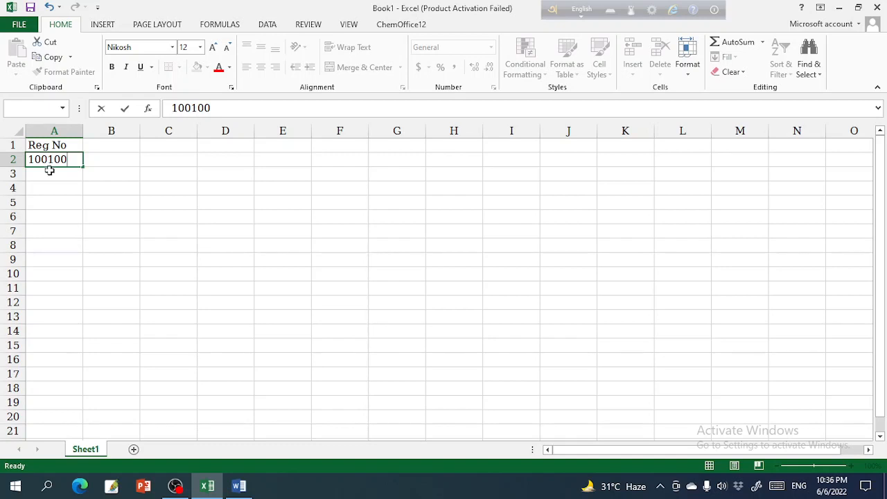
pyautogui.click(49, 177)
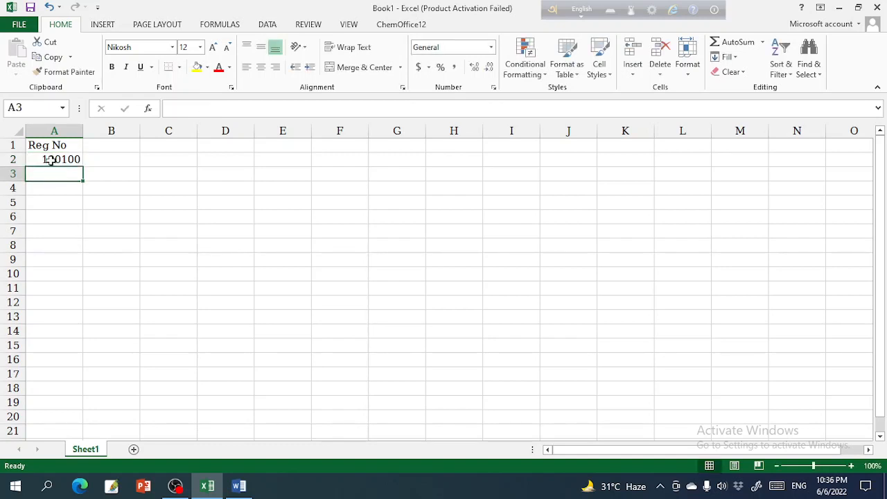
# - Fill column A from A2 down with a linear series, using step value 1 and stop value 100200
pyautogui.click(51, 160)
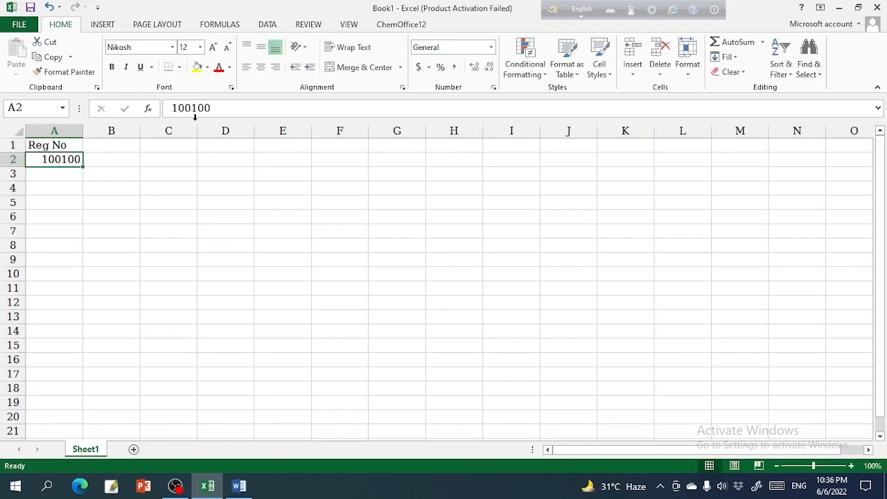
pyautogui.click(734, 58)
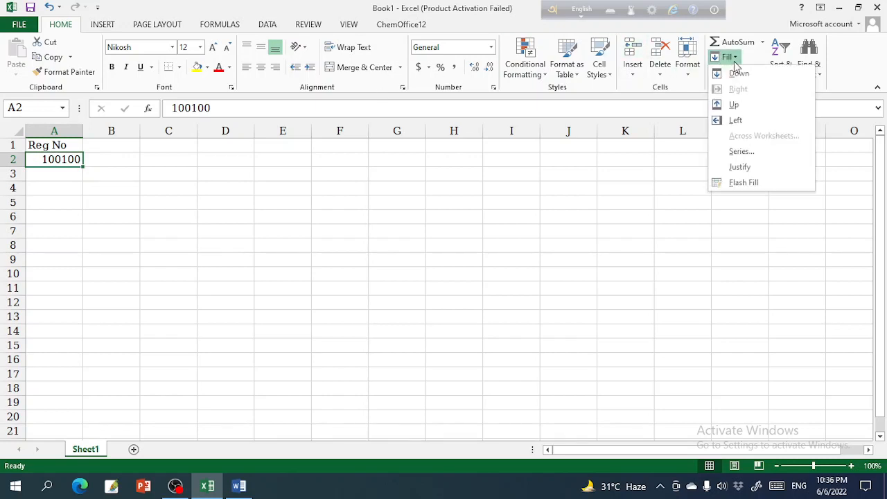
pyautogui.click(742, 152)
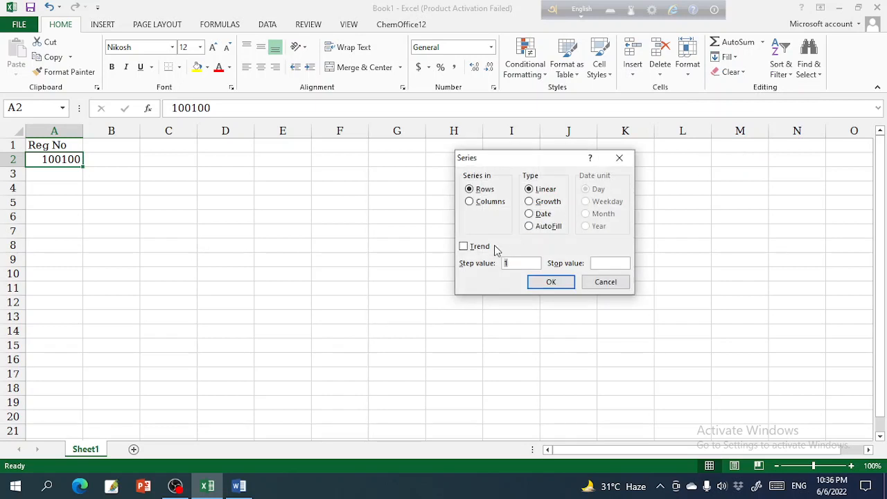
pyautogui.click(609, 262)
pyautogui.write('100200')
pyautogui.click(470, 202)
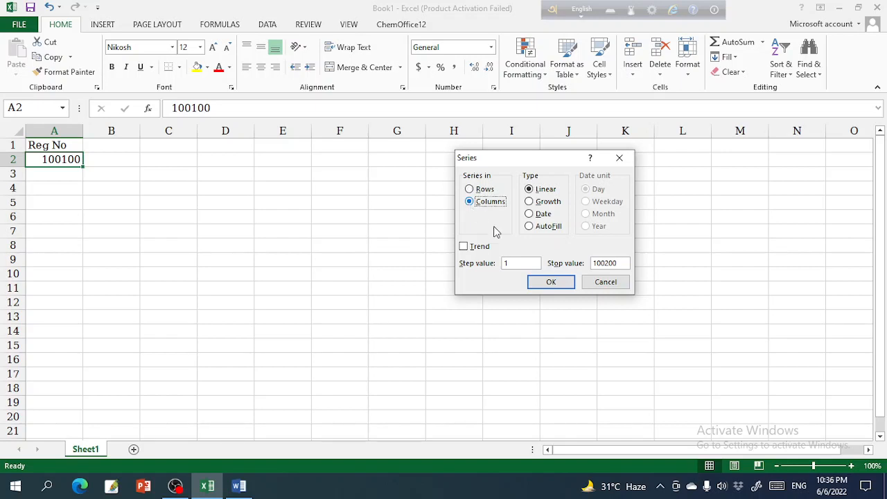
pyautogui.click(550, 283)
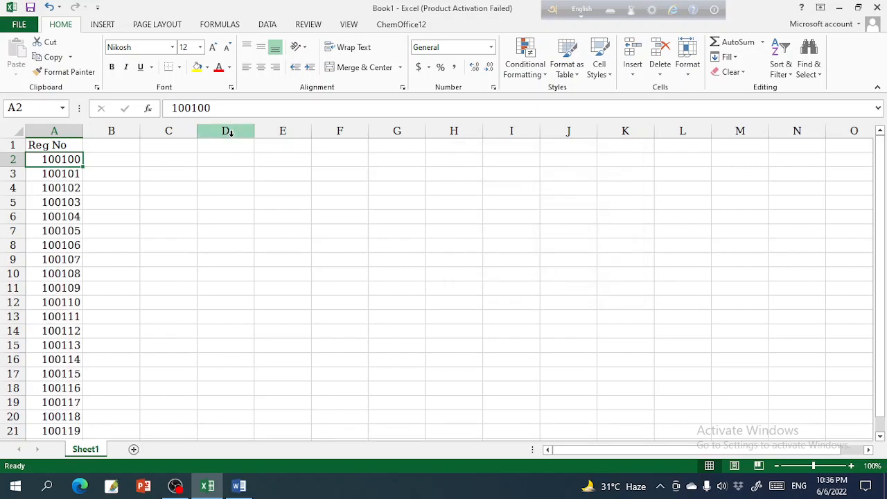
# - Save the workbook to the Desktop folder as BCS and close Excel
pyautogui.click(19, 24)
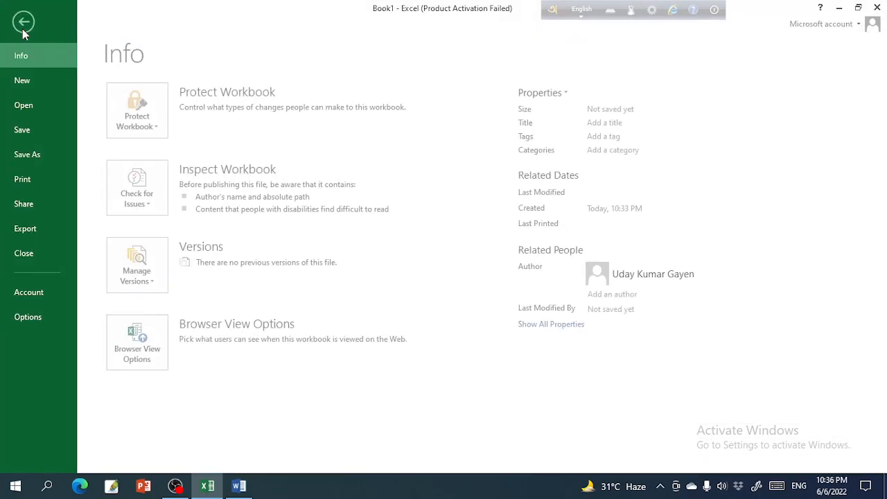
pyautogui.click(40, 152)
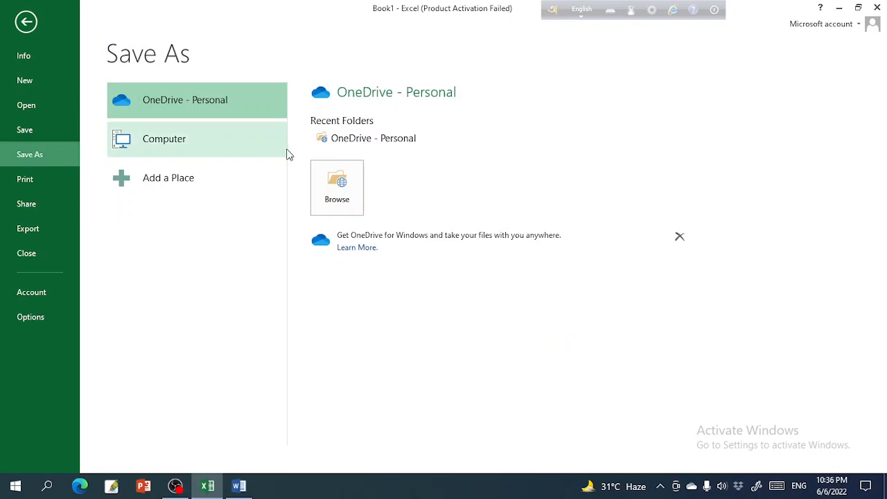
pyautogui.click(260, 140)
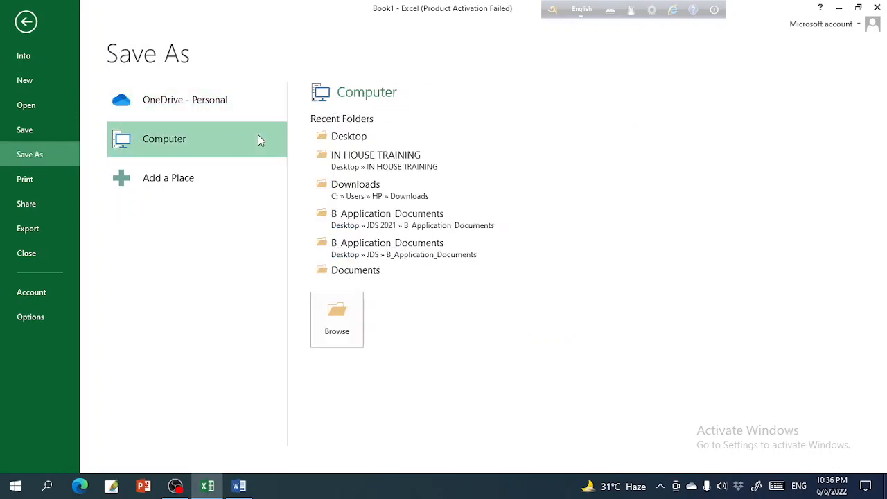
pyautogui.click(344, 138)
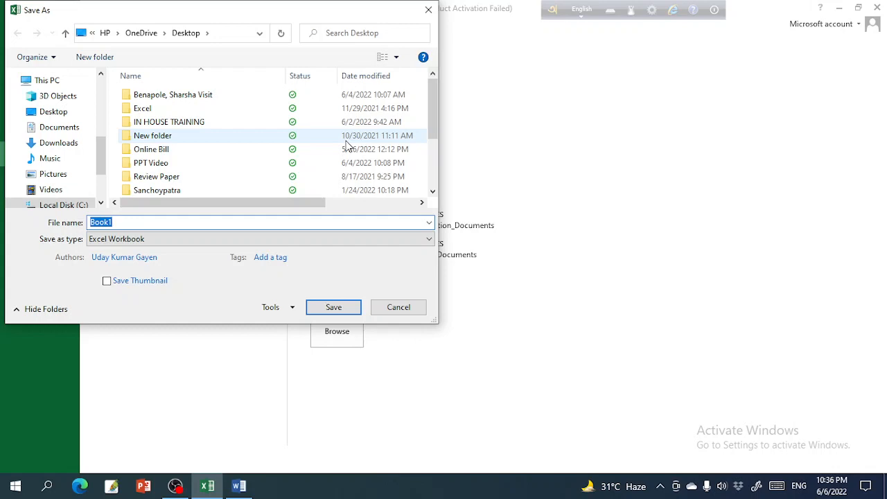
pyautogui.write('B')
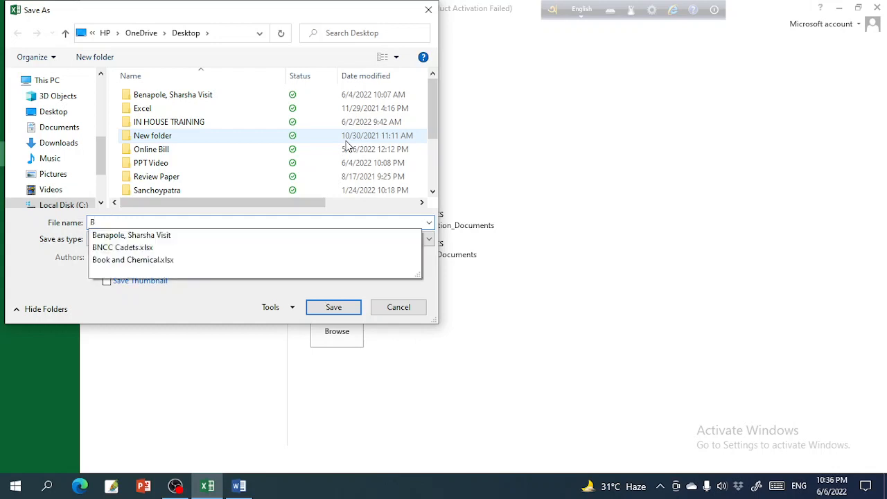
pyautogui.write('CS')
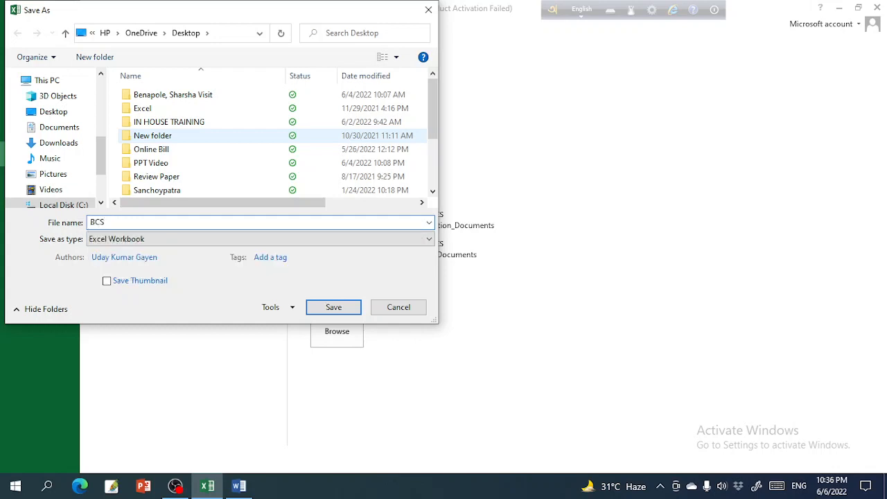
pyautogui.click(334, 308)
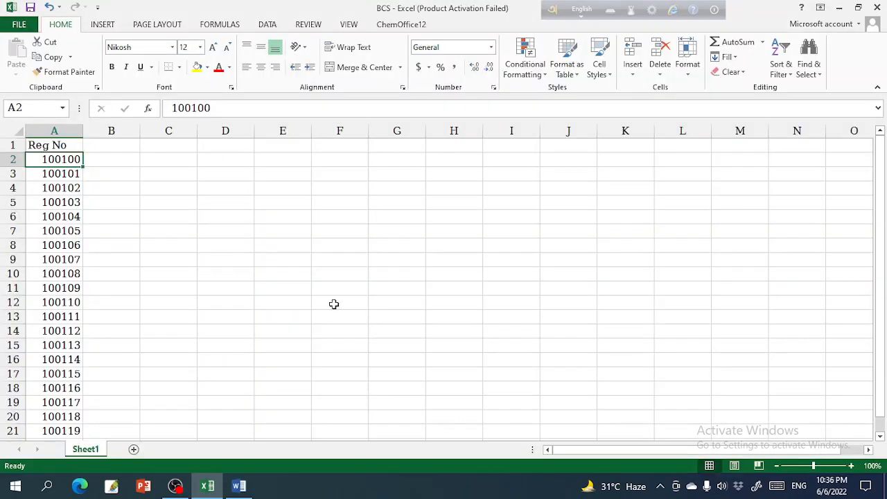
pyautogui.click(879, 7)
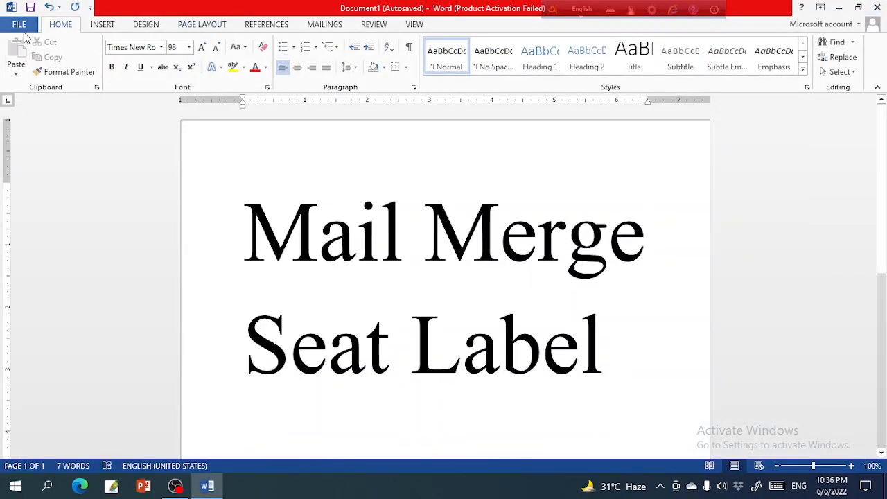
# - Create a new blank document in Word
pyautogui.click(22, 26)
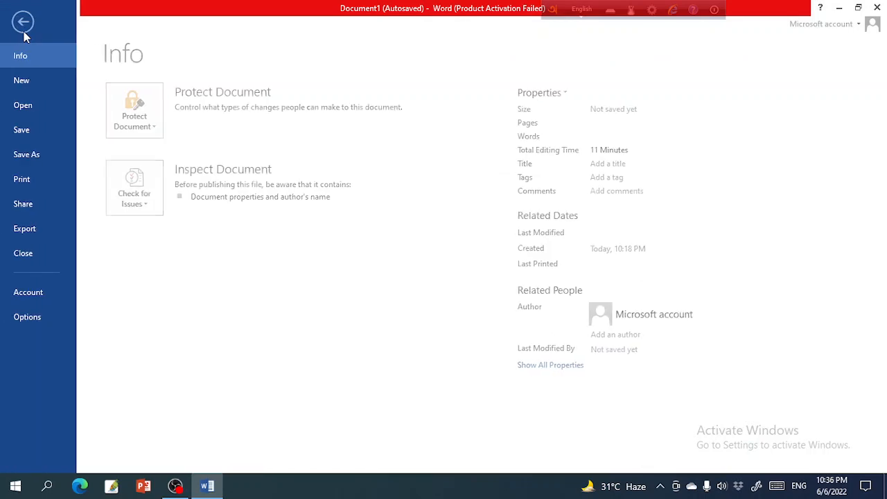
pyautogui.click(25, 82)
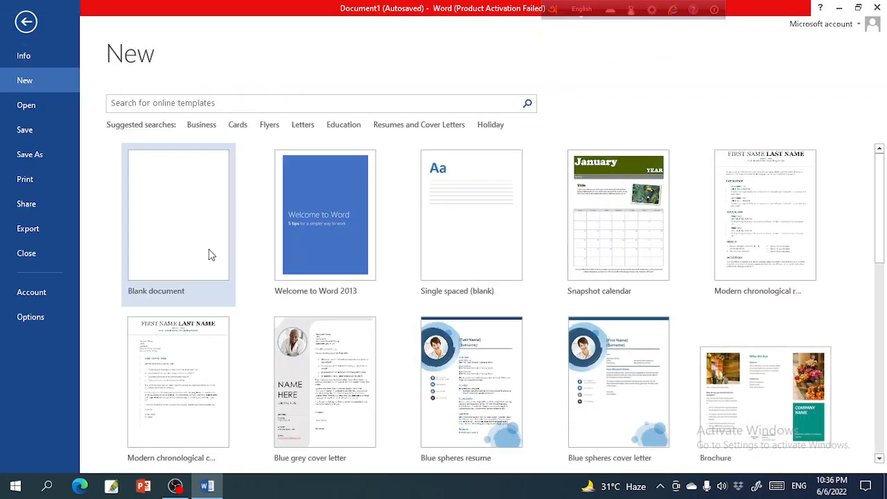
pyautogui.click(210, 252)
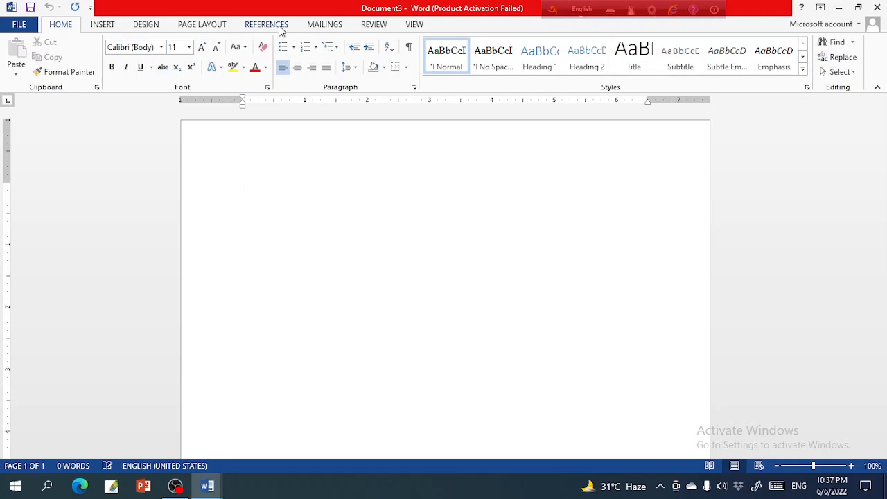
# - Start a Labels mail merge using the Microsoft 30 Per Page address label, 1" high and 2.63" wide
pyautogui.click(325, 26)
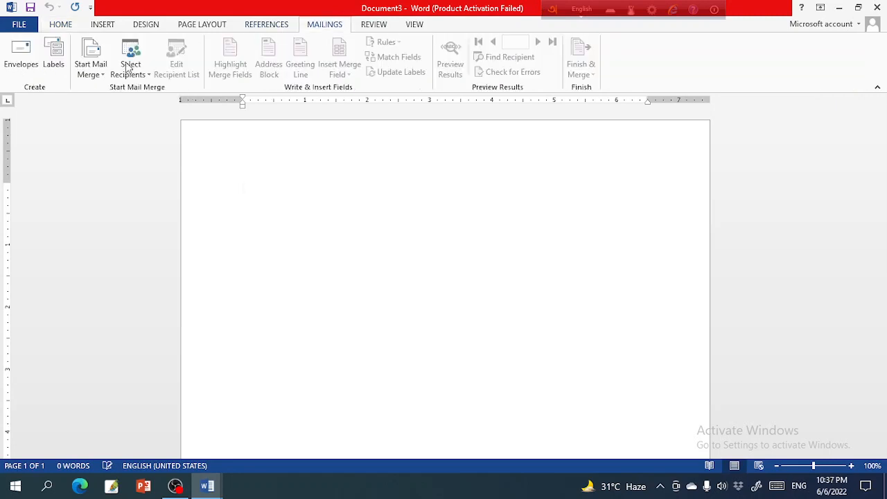
pyautogui.click(98, 81)
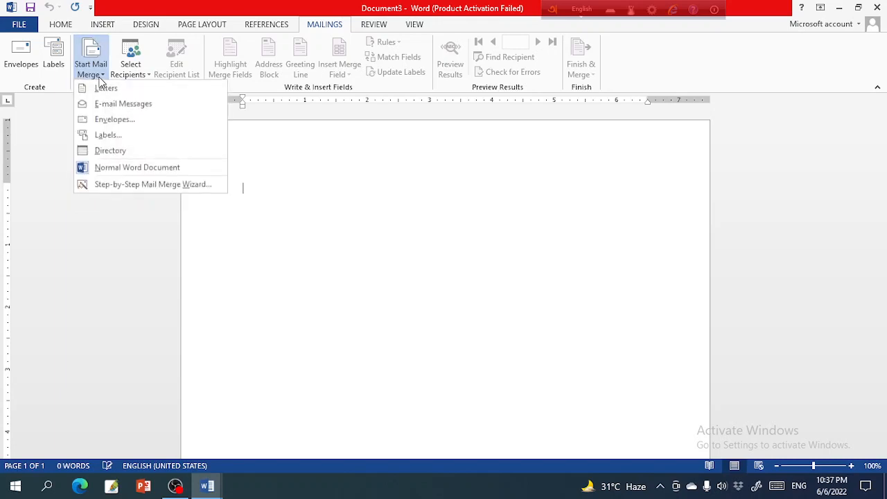
pyautogui.click(119, 135)
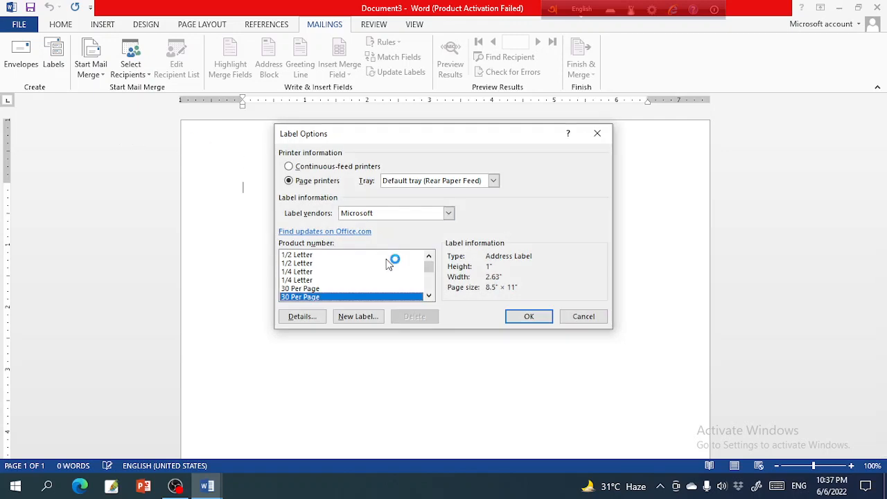
pyautogui.click(520, 316)
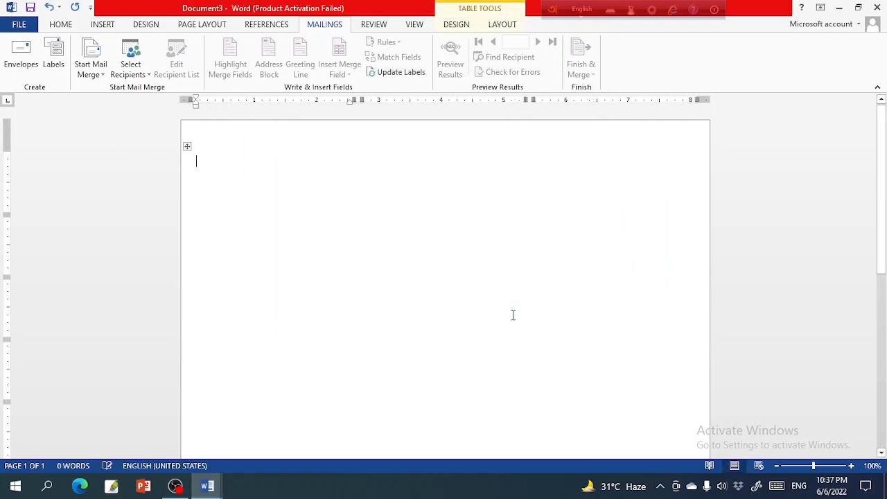
# - Select the first row of the label table and apply All Borders to it
pyautogui.click(179, 156)
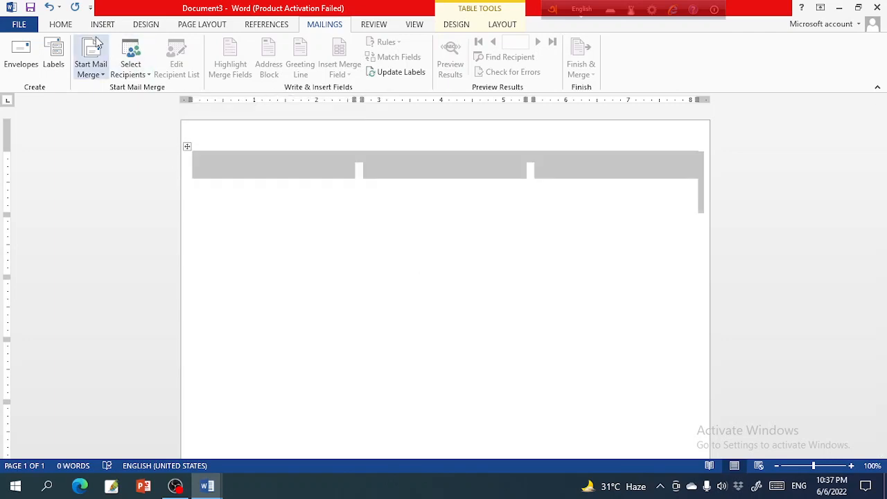
pyautogui.click(61, 25)
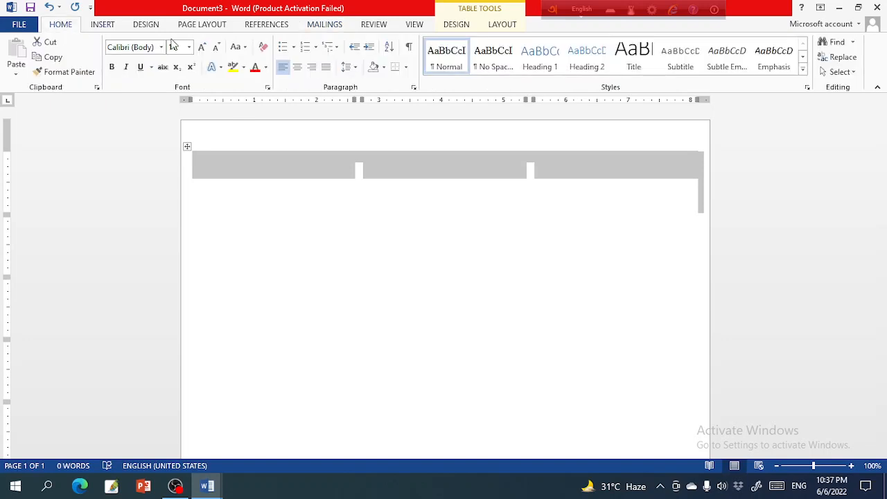
pyautogui.click(406, 72)
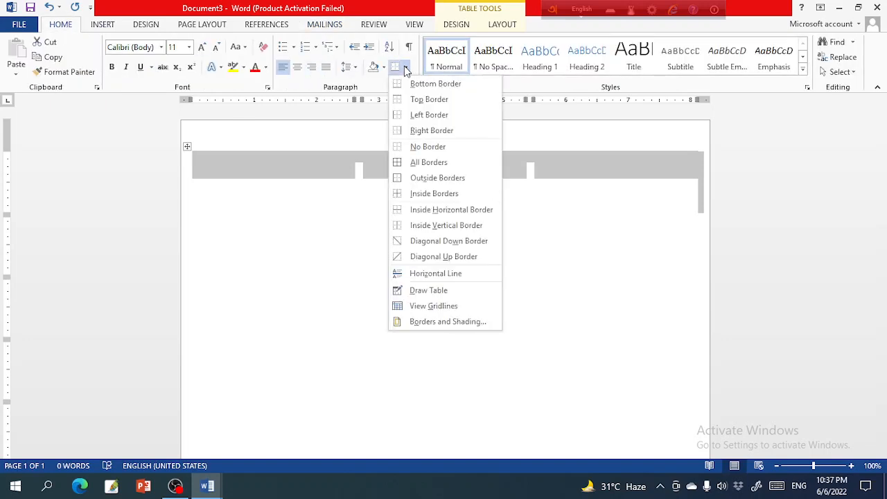
pyautogui.click(416, 166)
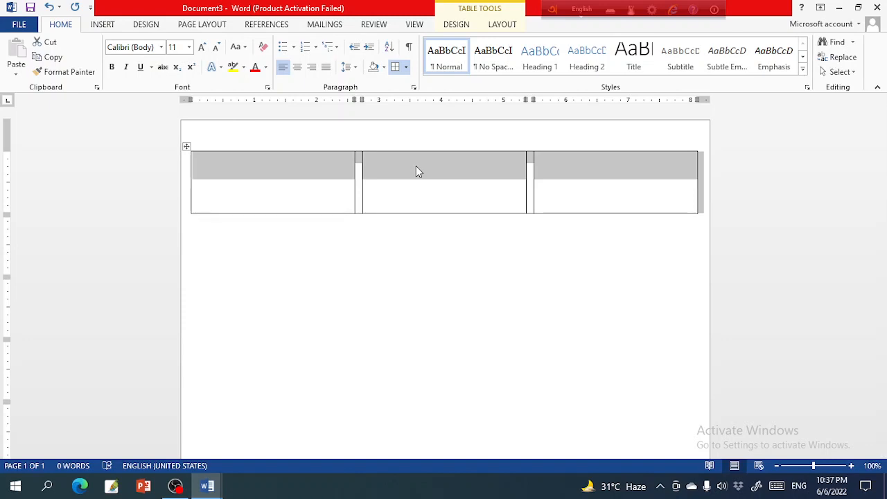
# - Select the entire label table and apply All Borders to it
pyautogui.click(576, 146)
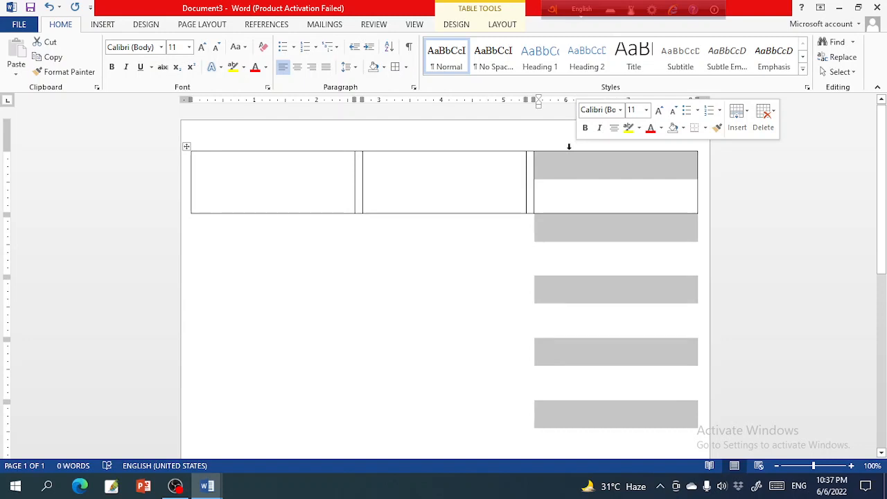
pyautogui.click(187, 147)
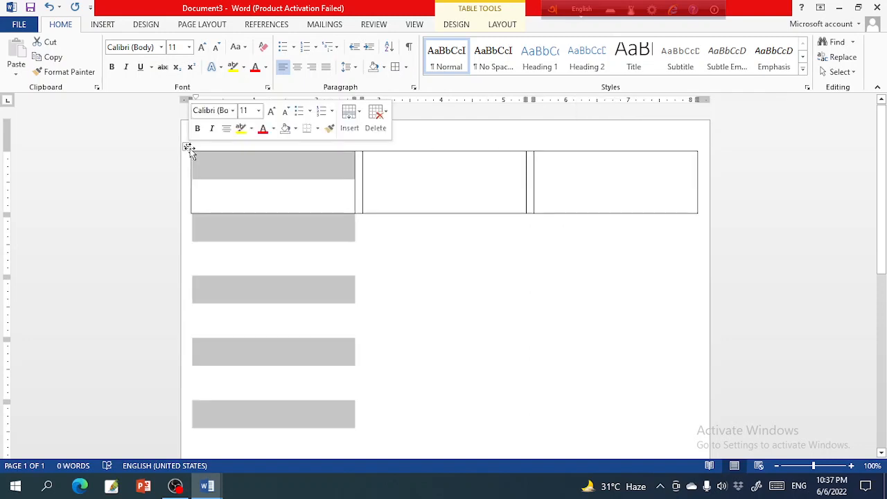
pyautogui.click(187, 147)
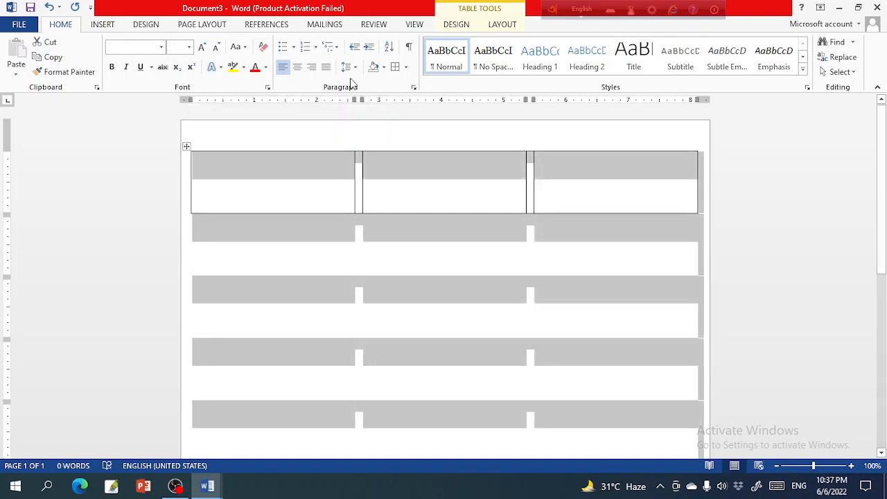
pyautogui.click(406, 68)
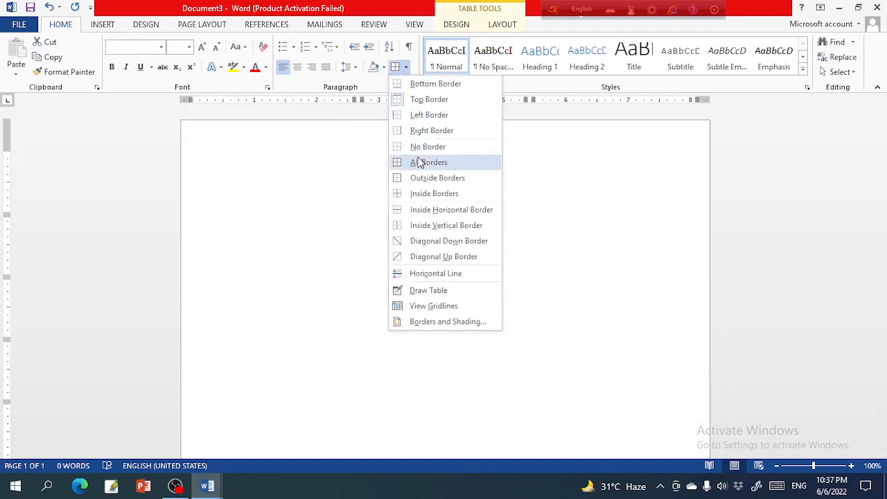
pyautogui.click(418, 164)
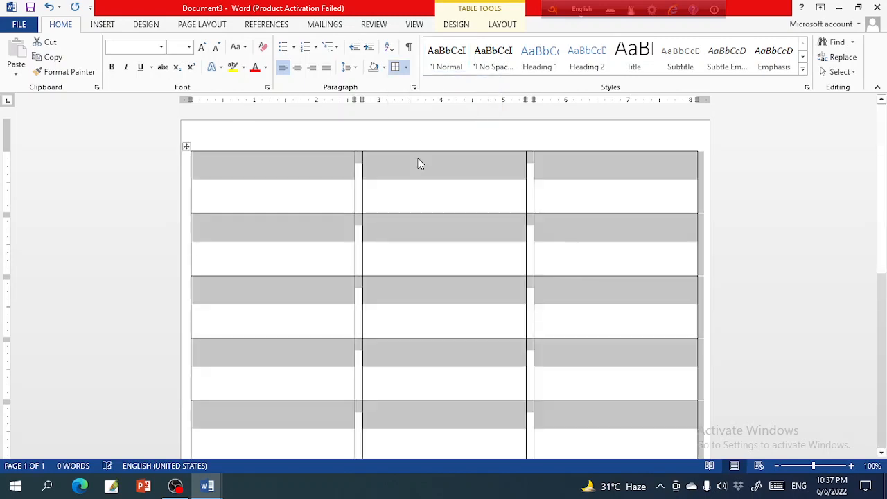
# - Delete the three wide label columns from the table, keeping only the two narrow spacer columns
pyautogui.click(480, 148)
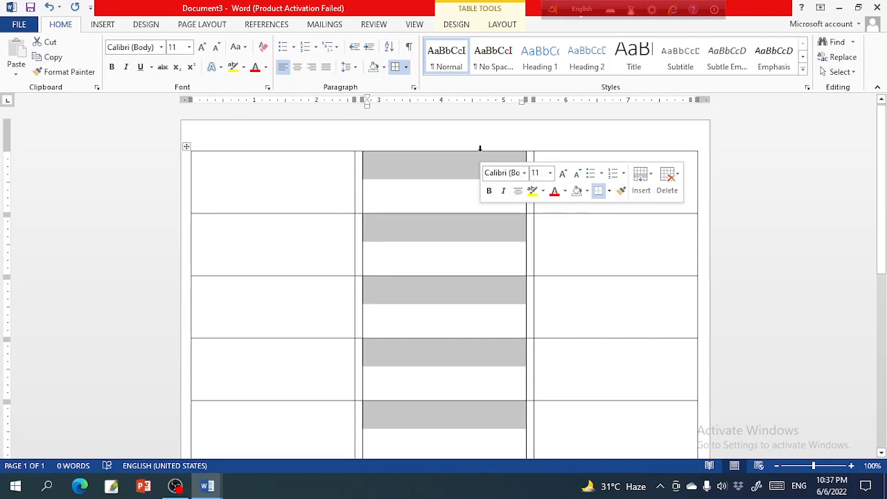
pyautogui.rightClick(464, 182)
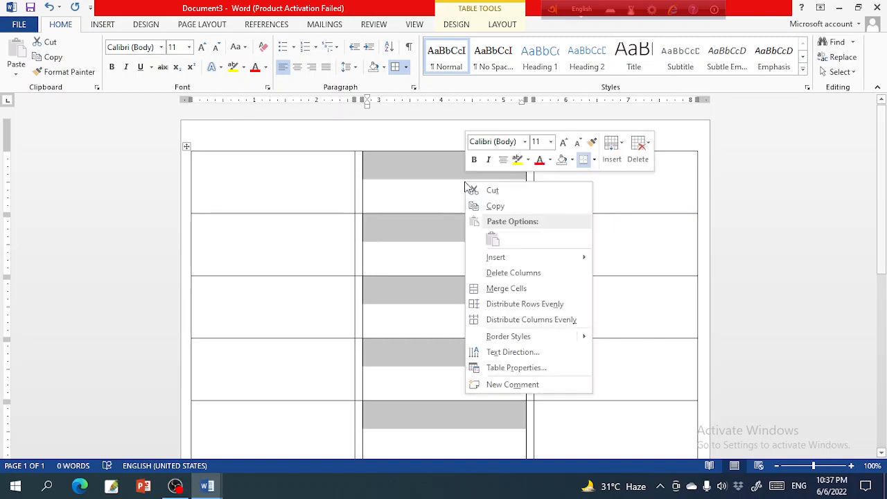
pyautogui.click(534, 276)
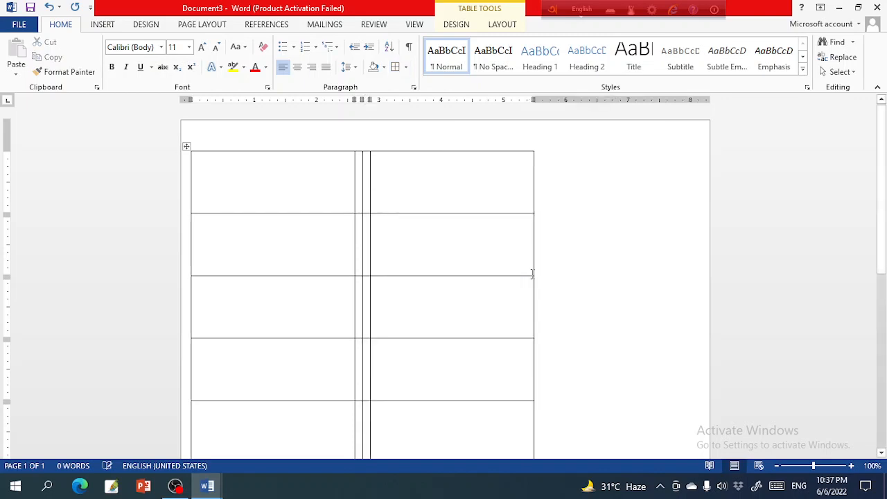
pyautogui.moveTo(358, 154)
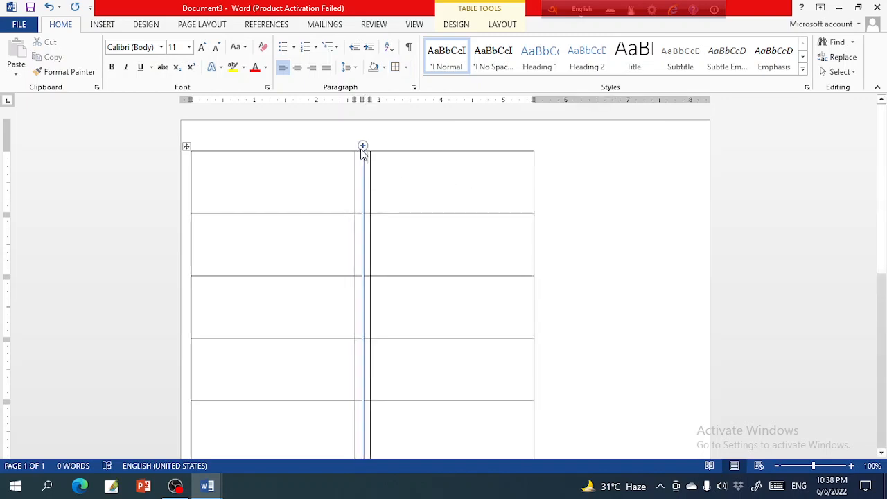
pyautogui.click(406, 146)
pyautogui.rightClick(414, 189)
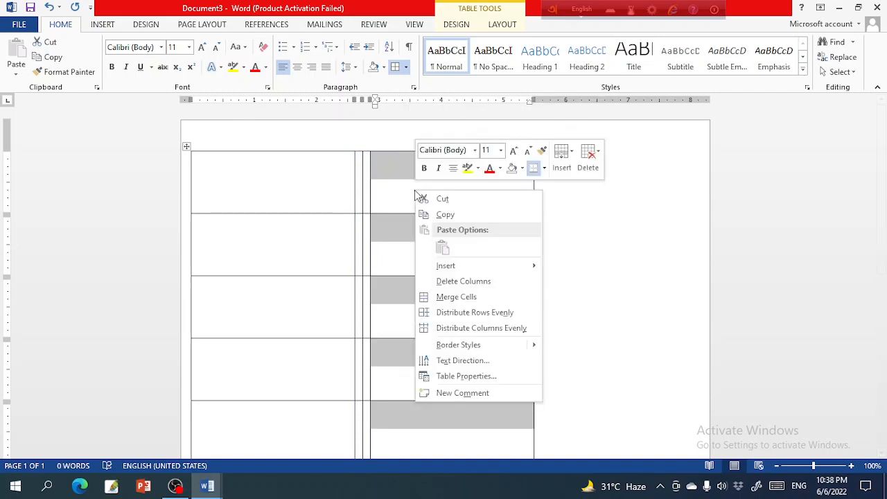
pyautogui.click(467, 281)
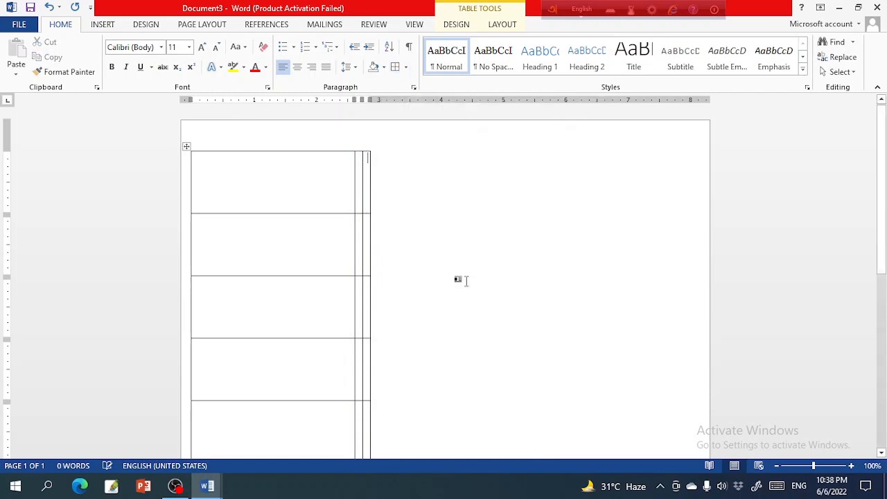
pyautogui.click(265, 147)
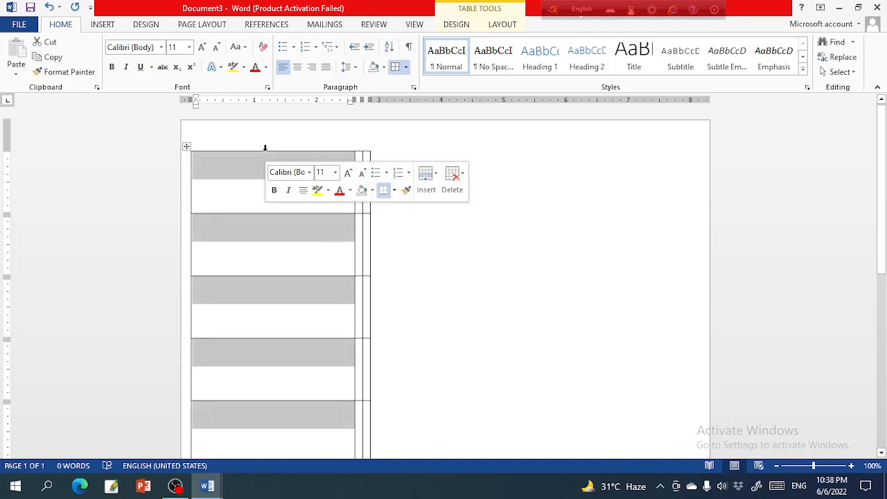
pyautogui.rightClick(265, 148)
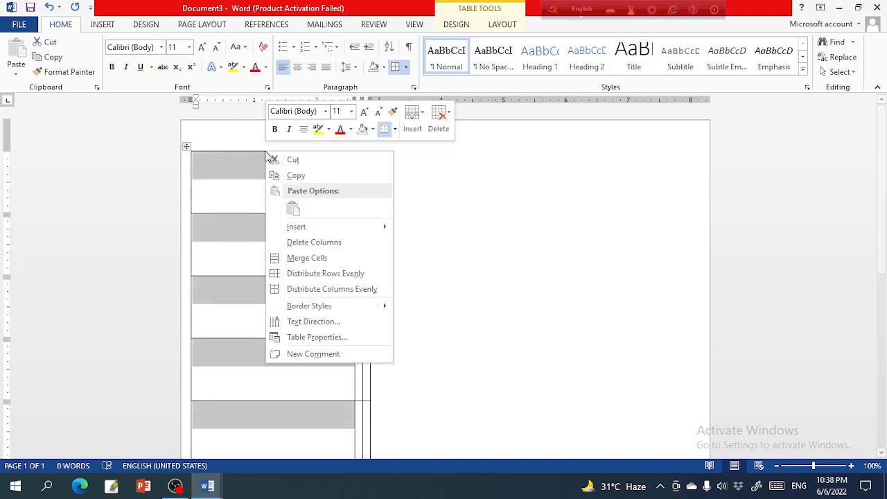
pyautogui.click(333, 244)
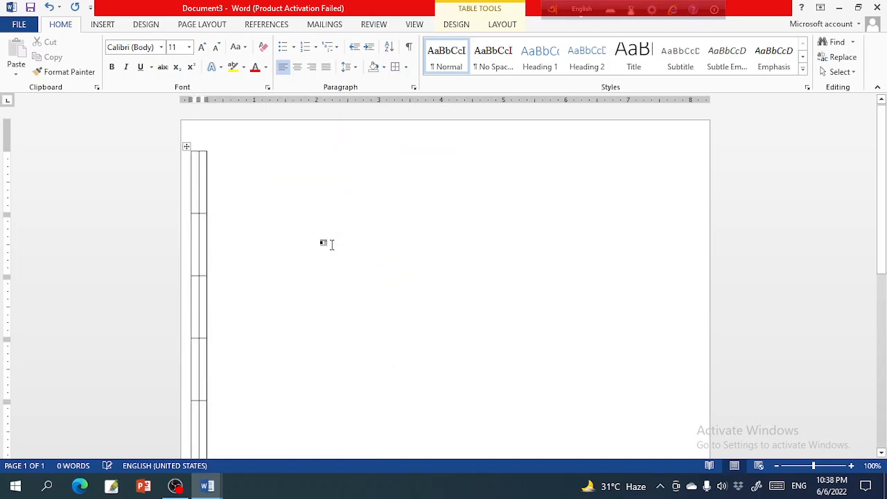
# - Set the height of the table's first row to 2"
pyautogui.click(503, 24)
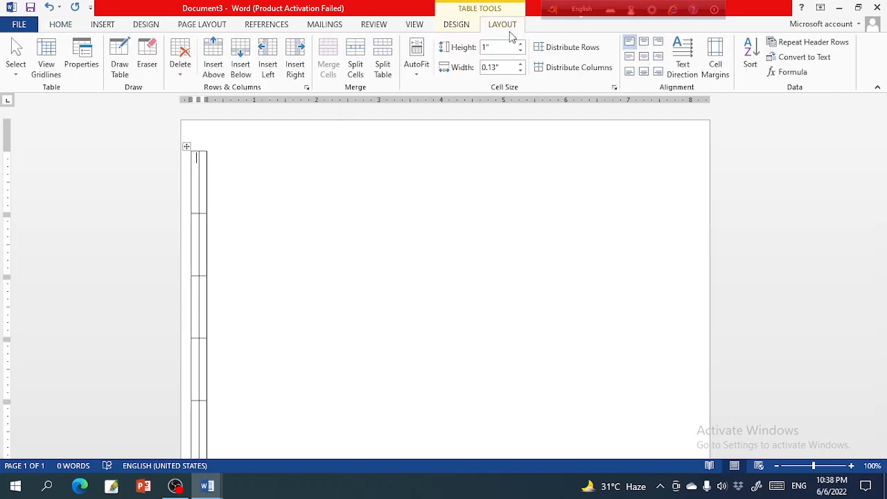
pyautogui.click(521, 43)
pyautogui.click(521, 43)
pyautogui.click(521, 44)
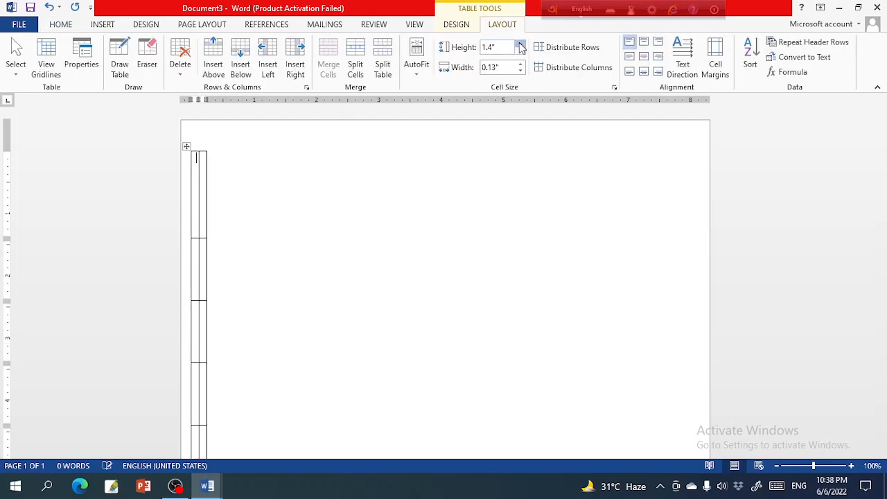
pyautogui.click(520, 45)
pyautogui.click(521, 44)
pyautogui.click(520, 44)
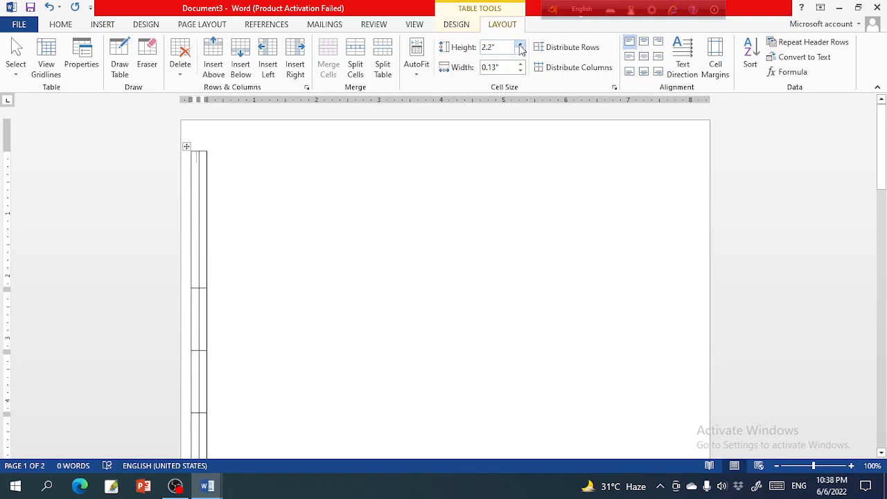
pyautogui.click(520, 53)
pyautogui.click(521, 52)
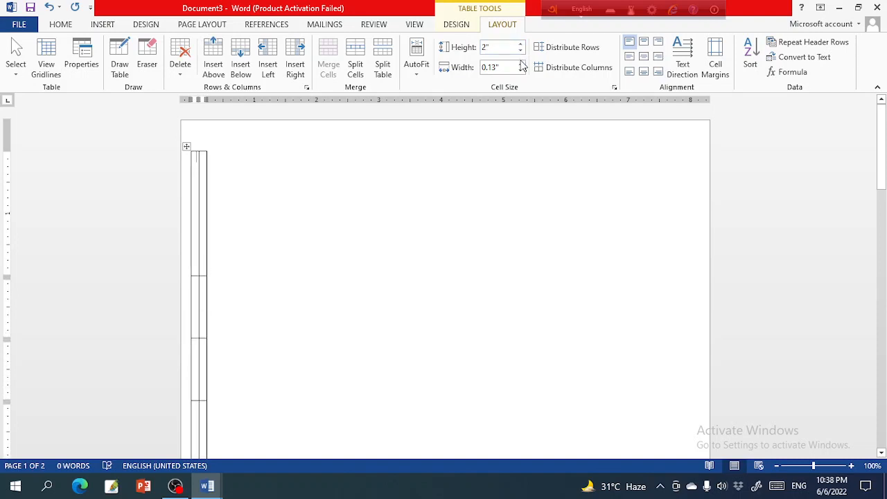
# - Set the width of the table's first column to 4"
pyautogui.click(520, 64)
pyautogui.click(521, 64)
pyautogui.click(520, 64)
pyautogui.click(521, 64)
pyautogui.click(521, 64)
pyautogui.click(521, 63)
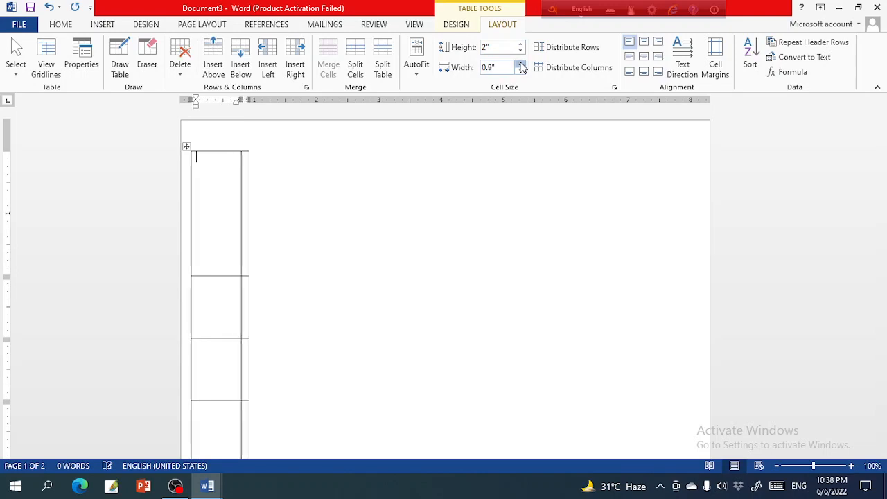
pyautogui.click(521, 63)
pyautogui.click(521, 64)
pyautogui.click(521, 64)
pyautogui.click(520, 64)
pyautogui.click(521, 64)
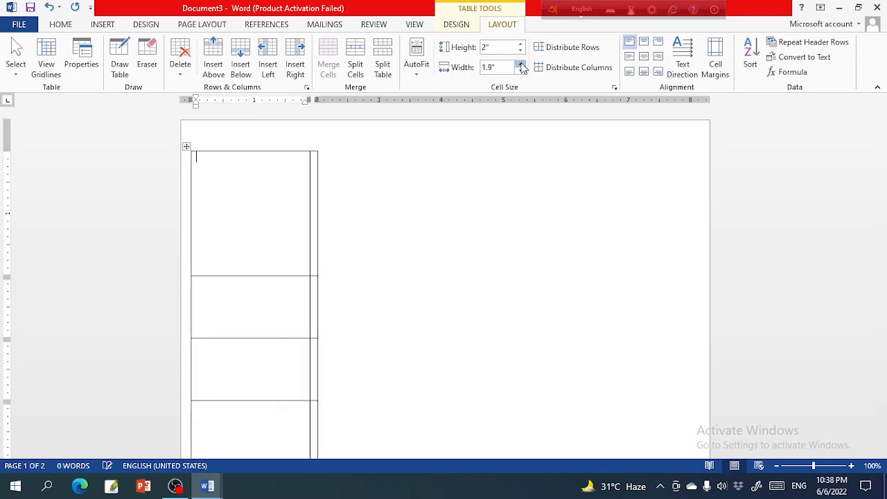
pyautogui.click(521, 64)
pyautogui.click(520, 64)
pyautogui.click(520, 64)
pyautogui.click(521, 64)
pyautogui.click(521, 64)
pyautogui.click(521, 64)
pyautogui.click(521, 64)
pyautogui.click(521, 64)
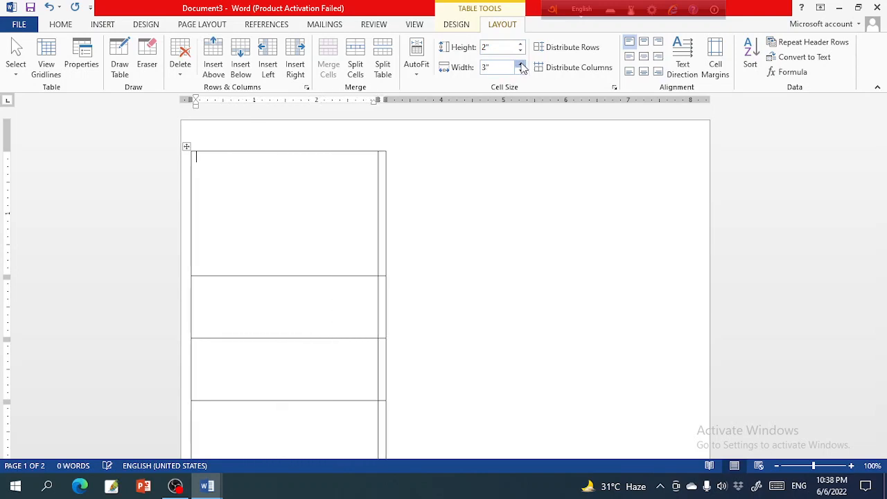
pyautogui.click(520, 64)
pyautogui.click(520, 64)
pyautogui.click(521, 64)
pyautogui.click(520, 64)
pyautogui.click(520, 64)
pyautogui.click(520, 64)
pyautogui.click(520, 64)
pyautogui.click(521, 64)
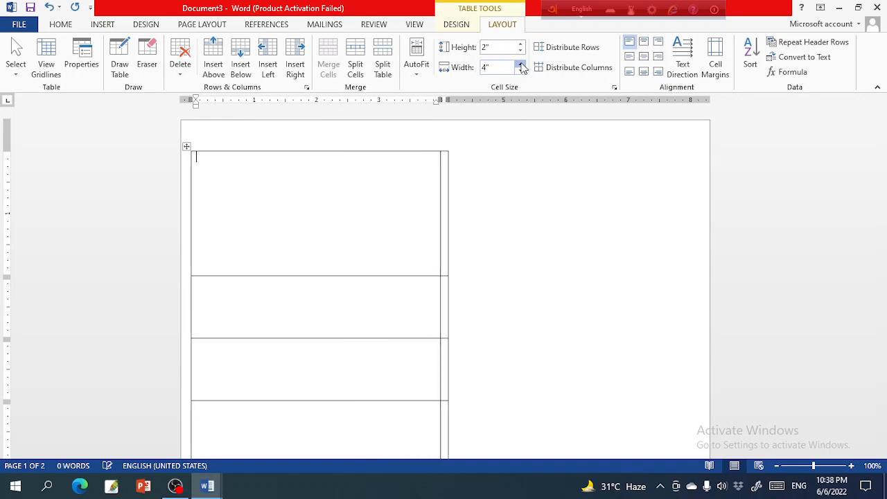
pyautogui.click(521, 63)
pyautogui.click(520, 63)
pyautogui.click(520, 64)
pyautogui.click(521, 64)
pyautogui.click(521, 64)
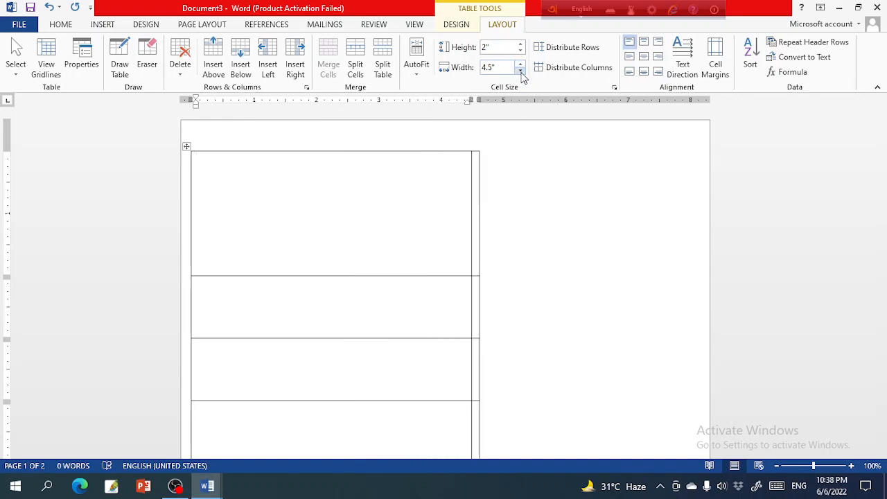
pyautogui.click(521, 71)
pyautogui.click(521, 71)
pyautogui.click(521, 71)
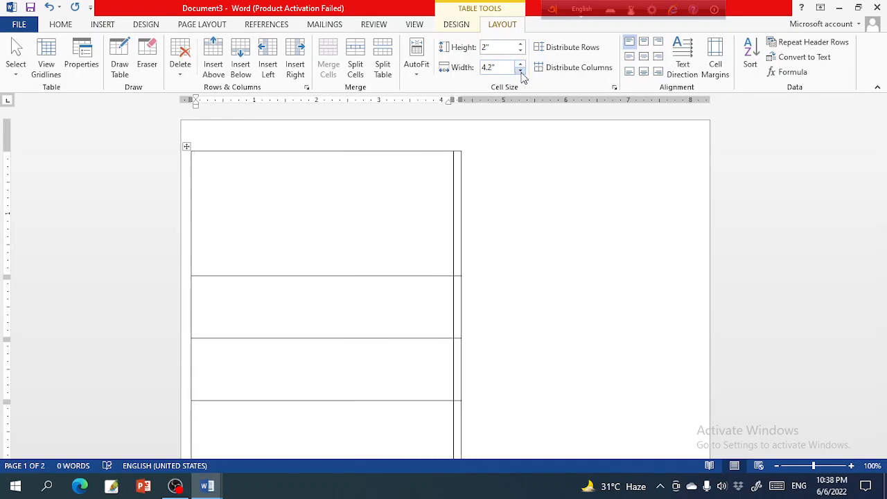
pyautogui.click(520, 71)
pyautogui.click(521, 71)
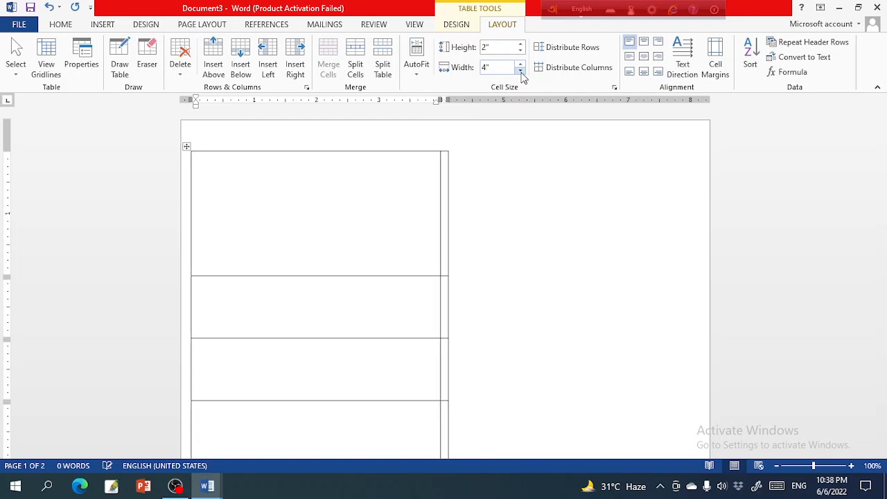
# - Apply AutoFit Window to the table and distribute all its columns and rows evenly
pyautogui.click(416, 76)
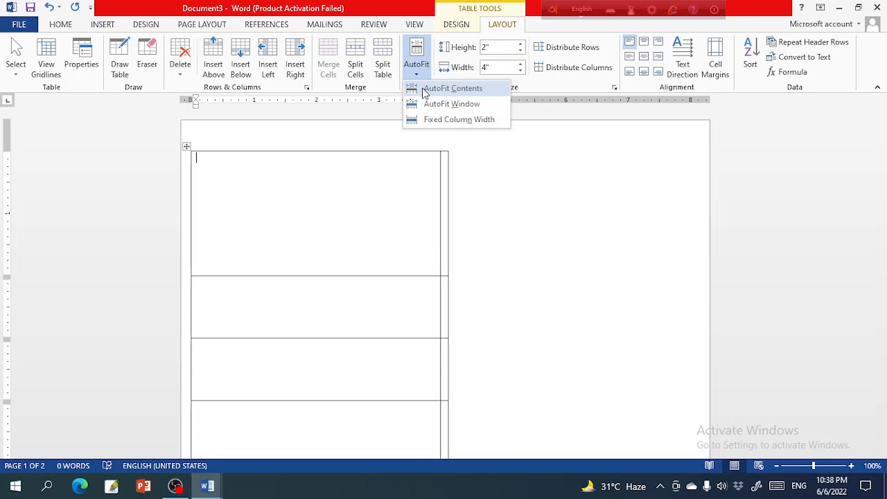
pyautogui.click(433, 107)
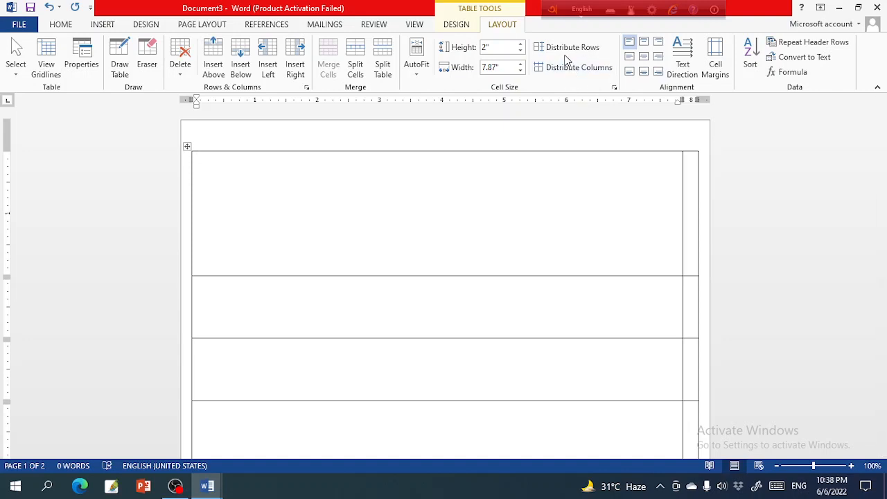
pyautogui.click(188, 146)
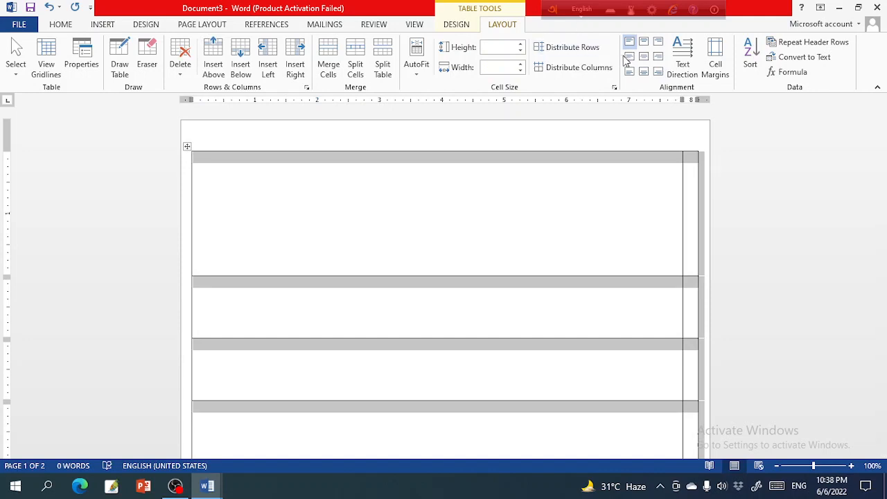
pyautogui.click(579, 75)
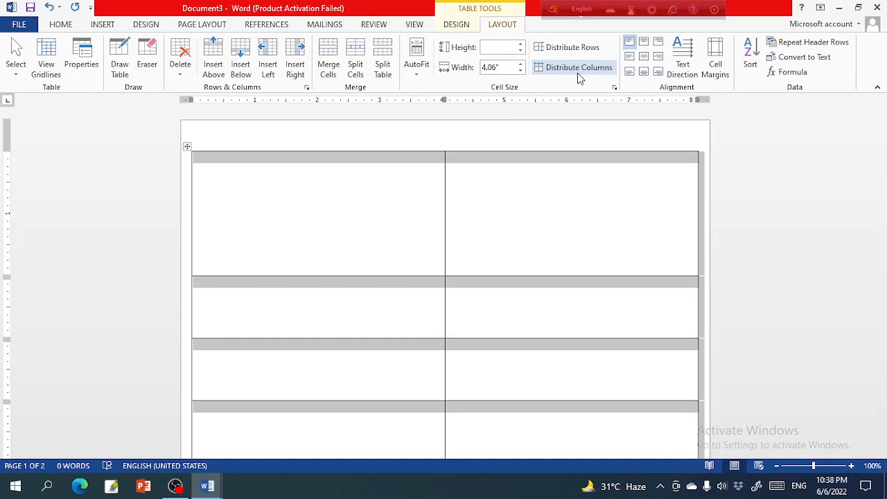
pyautogui.click(573, 49)
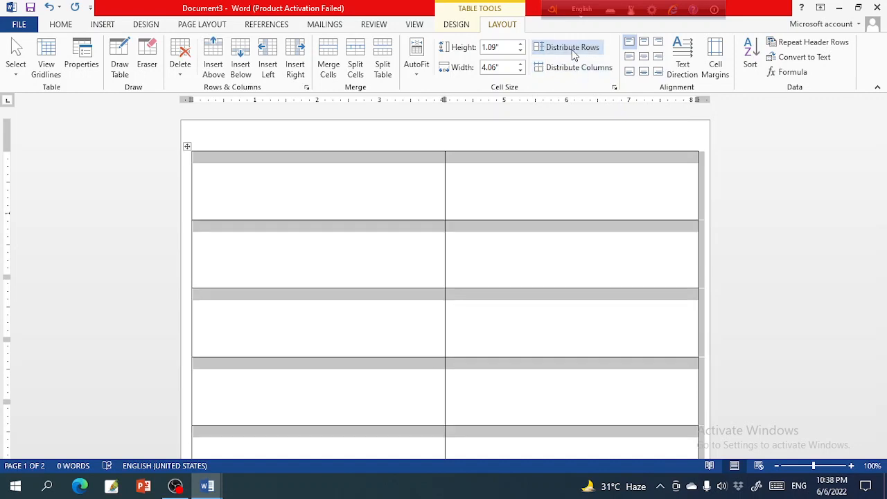
# - Set all the table's cells to a height of 2" and a width of 4", and place the cursor in the first label
pyautogui.click(521, 45)
pyautogui.click(520, 44)
pyautogui.click(520, 45)
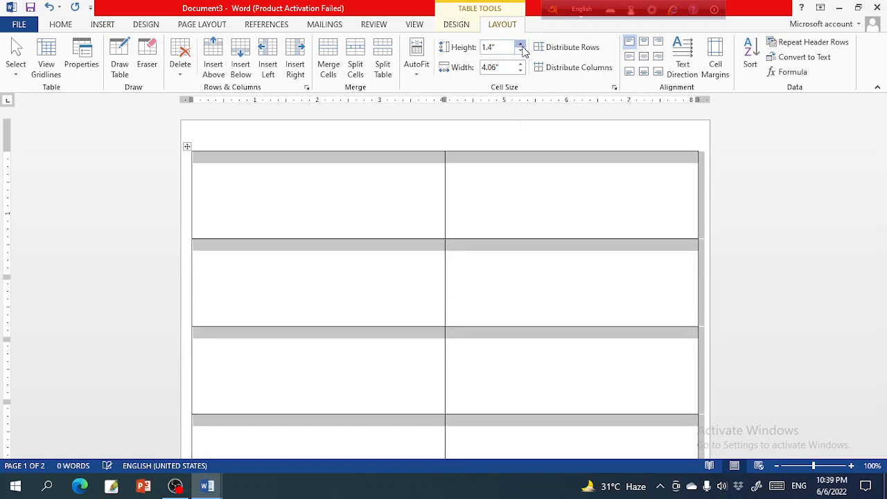
pyautogui.click(520, 45)
pyautogui.click(521, 45)
pyautogui.click(520, 45)
pyautogui.click(520, 44)
pyautogui.click(521, 45)
pyautogui.click(521, 44)
pyautogui.click(521, 45)
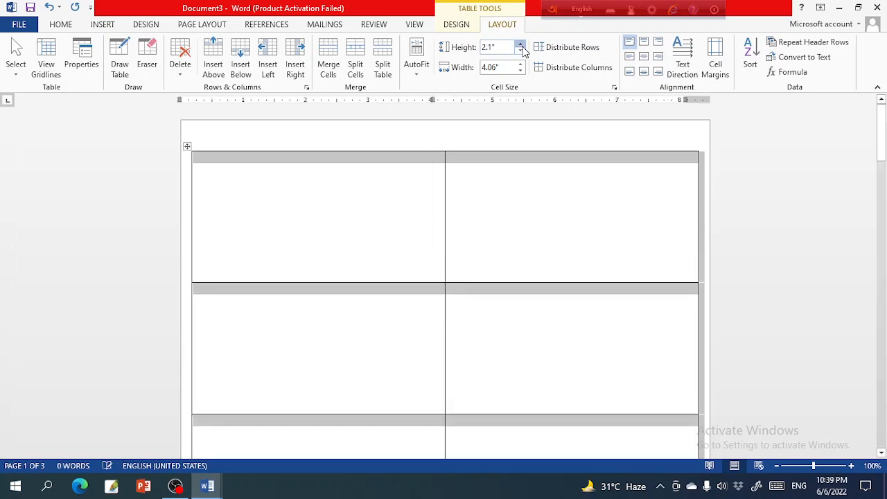
pyautogui.click(523, 52)
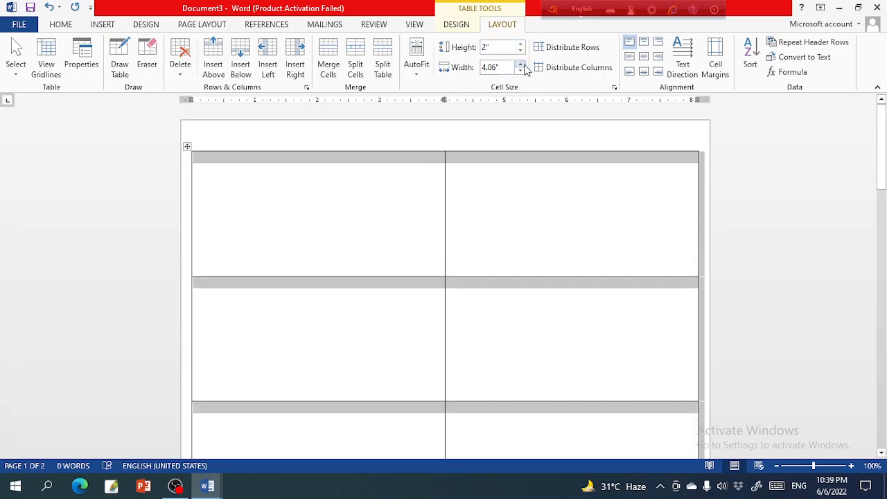
pyautogui.click(521, 70)
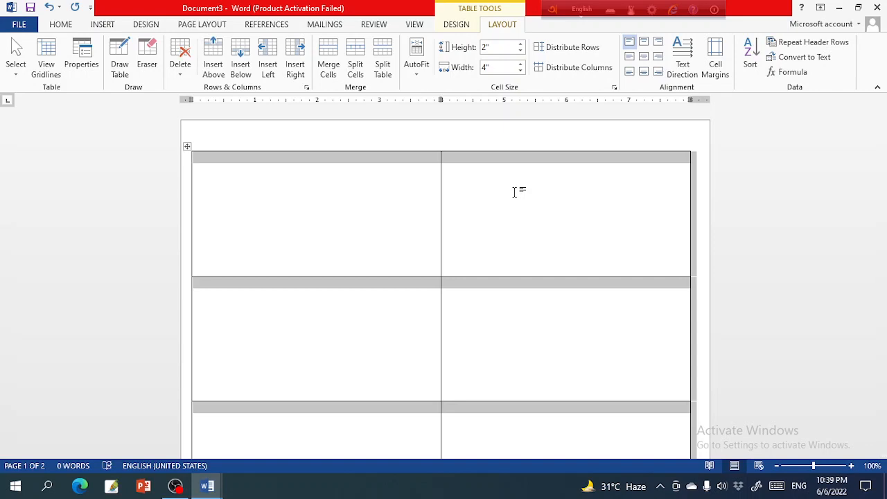
pyautogui.click(240, 192)
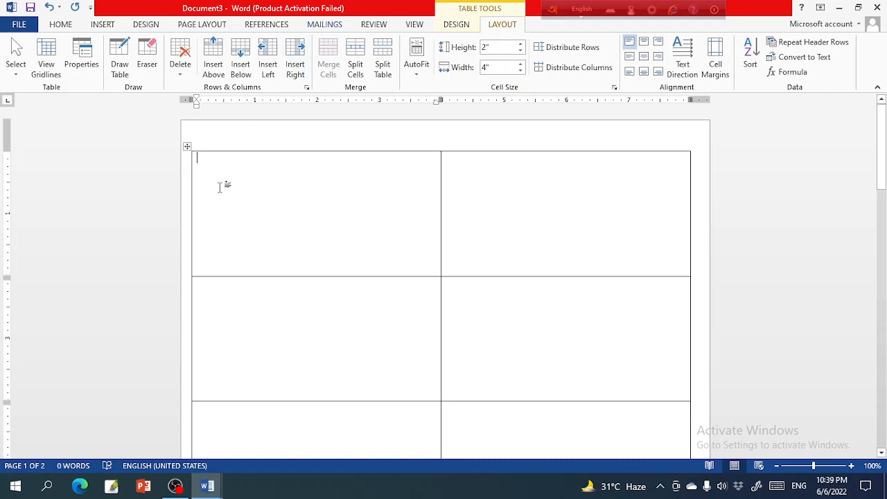
# - Copy the lines "BCS Exam-2022" and "Roll-" from Document1 and paste them into the first label in Document3
pyautogui.moveTo(223, 484)
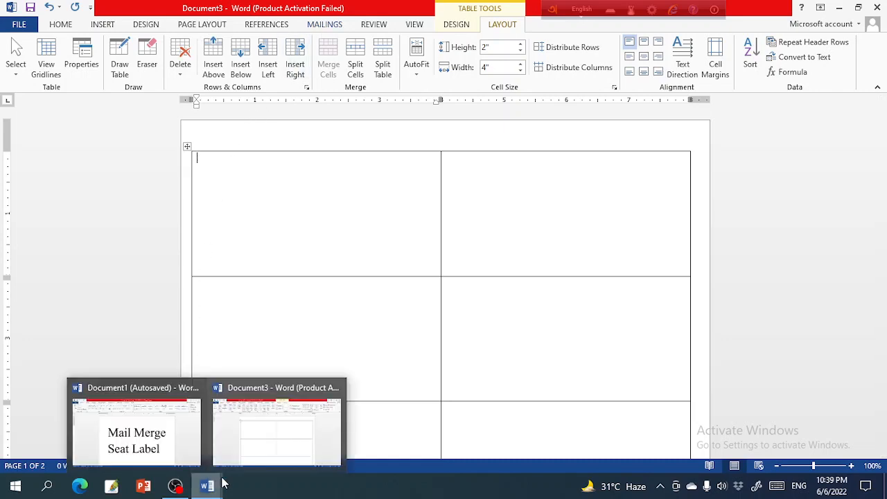
pyautogui.click(167, 426)
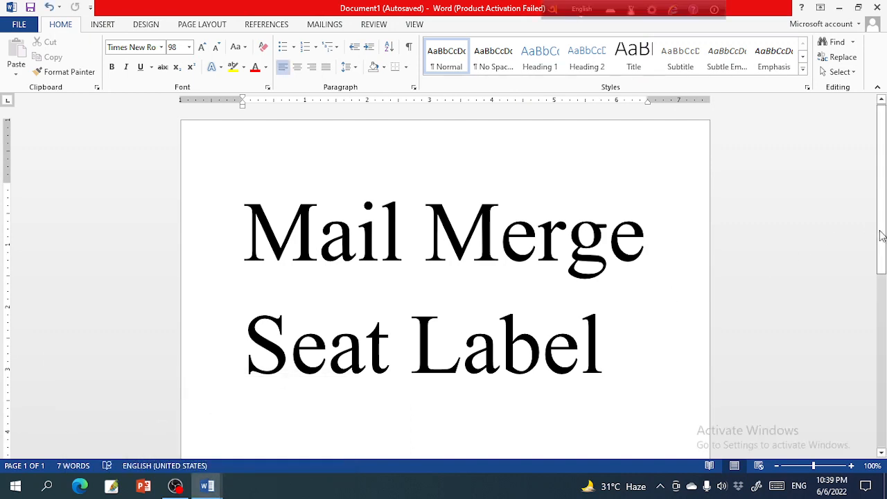
pyautogui.moveTo(881, 236); pyautogui.dragTo(883, 358)
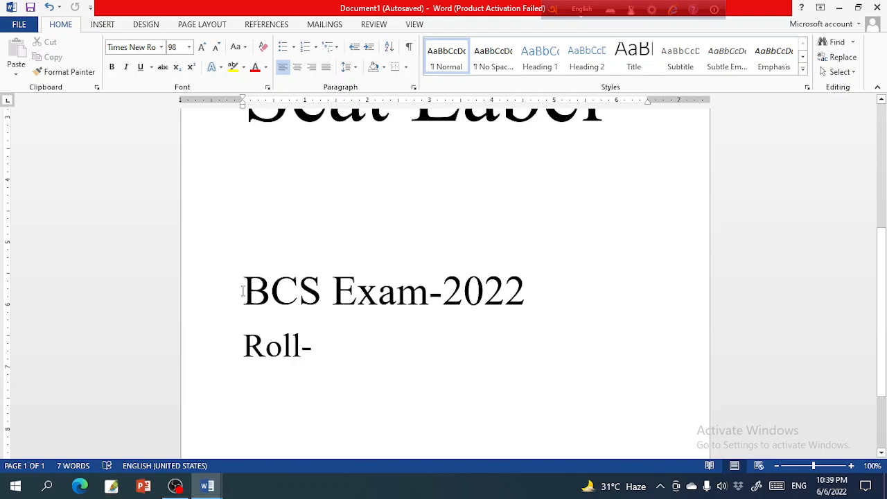
pyautogui.moveTo(242, 292); pyautogui.dragTo(328, 357)
pyautogui.hotkey('ctrl', 'c')
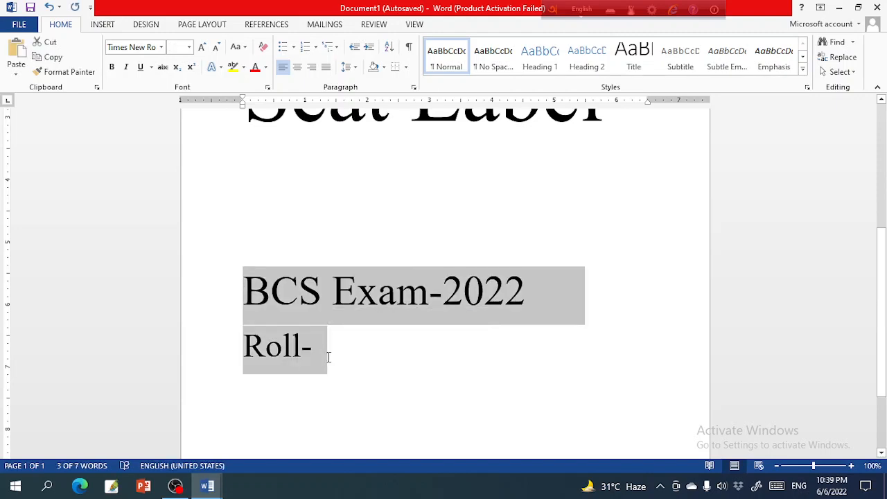
pyautogui.moveTo(201, 489)
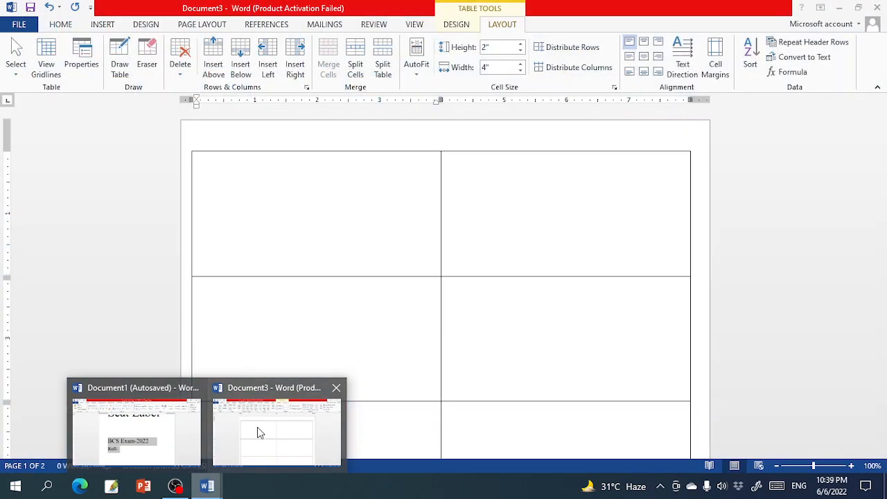
pyautogui.click(257, 427)
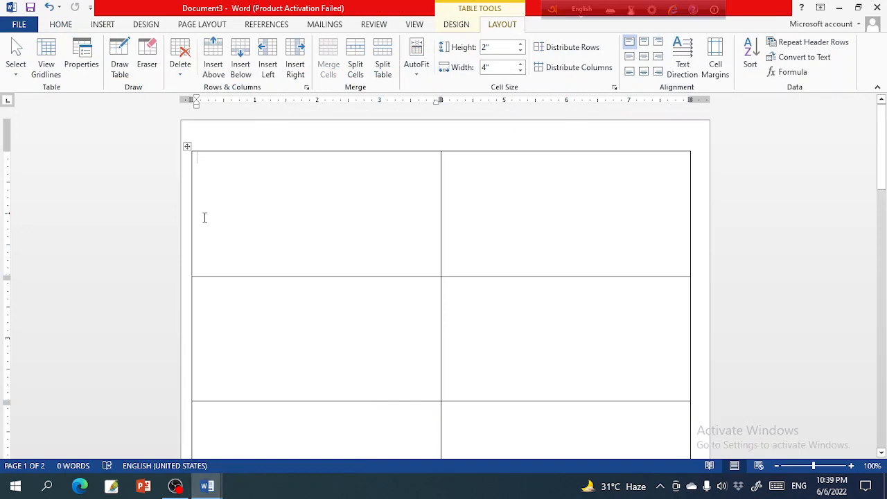
pyautogui.hotkey('ctrl', 'v')
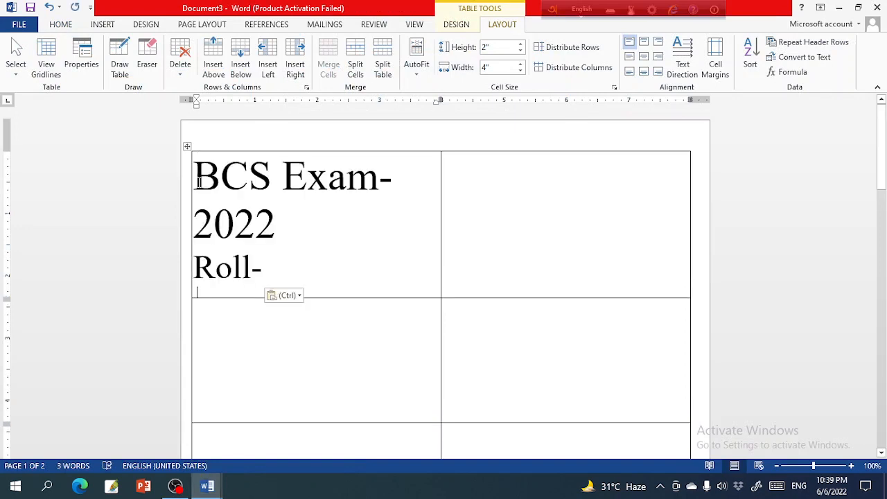
# - Shrink the pasted text in the first label, bringing "BCS Exam-2022" to 33 pt and "Roll-" to 24 pt
pyautogui.hotkey('ctrl', 'a')
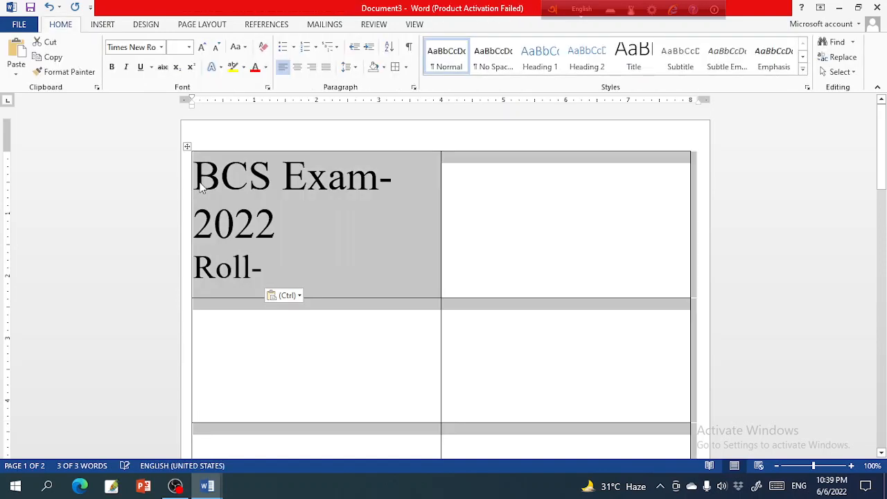
pyautogui.click(234, 201)
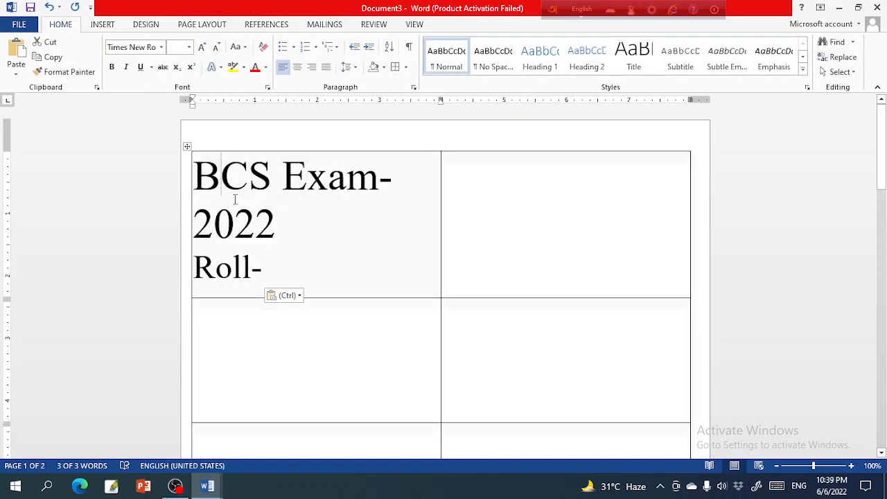
pyautogui.click(198, 168)
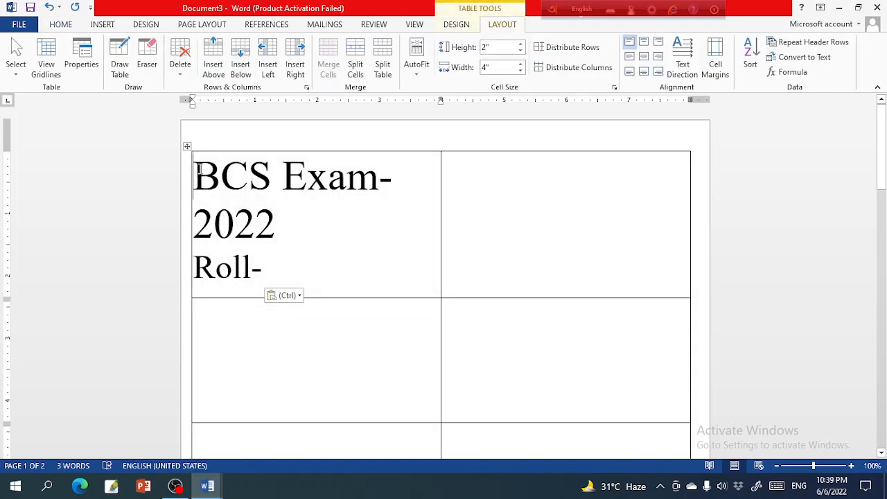
pyautogui.moveTo(199, 168); pyautogui.dragTo(289, 254)
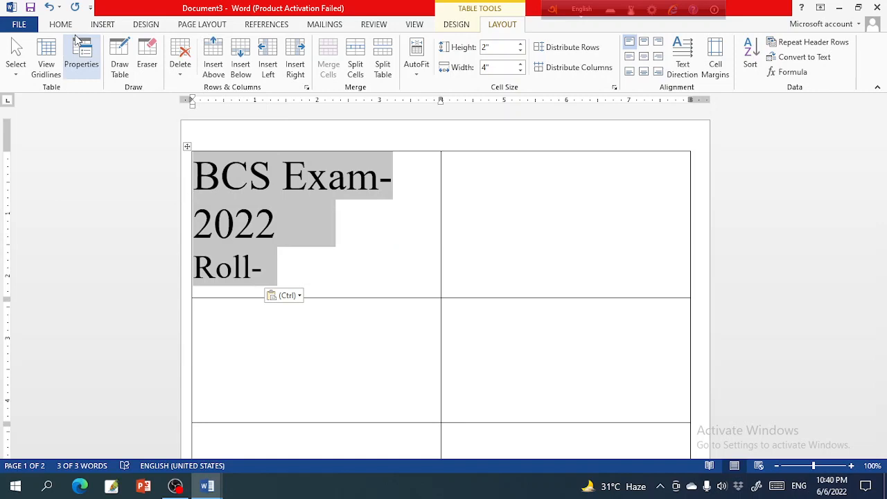
pyautogui.hotkey('ctrl', '[')
pyautogui.hotkey('ctrl', '[')
pyautogui.hotkey('ctrl', '[')
pyautogui.hotkey('ctrl', '[')
pyautogui.hotkey('ctrl', '[')
pyautogui.hotkey('ctrl', '[')
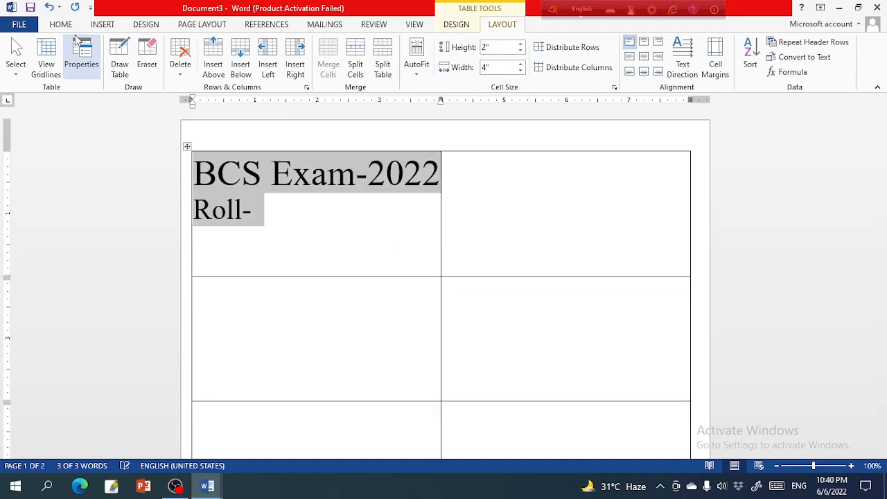
pyautogui.hotkey('ctrl', '[')
pyautogui.hotkey('ctrl', '[')
pyautogui.hotkey('ctrl', '[')
pyautogui.hotkey('ctrl', '[')
pyautogui.hotkey('ctrl', '[')
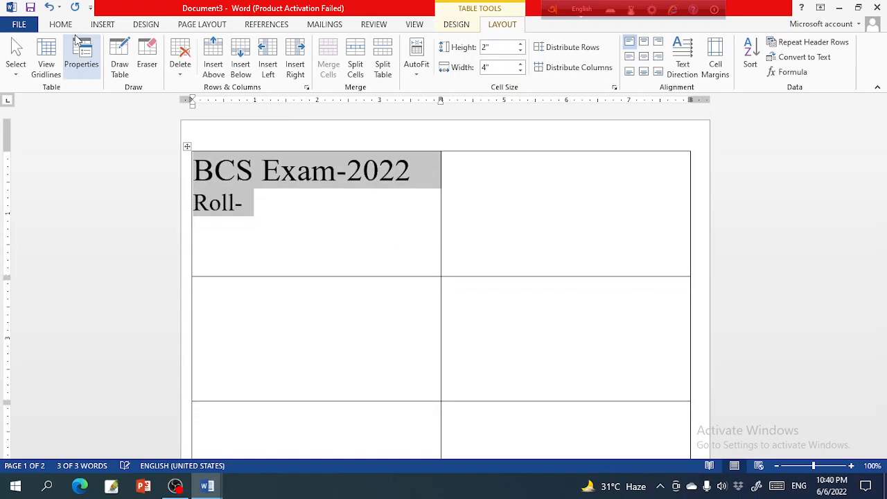
pyautogui.hotkey('ctrl', '[')
pyautogui.hotkey('ctrl', '[')
pyautogui.hotkey('ctrl', '[')
pyautogui.hotkey('ctrl', '[')
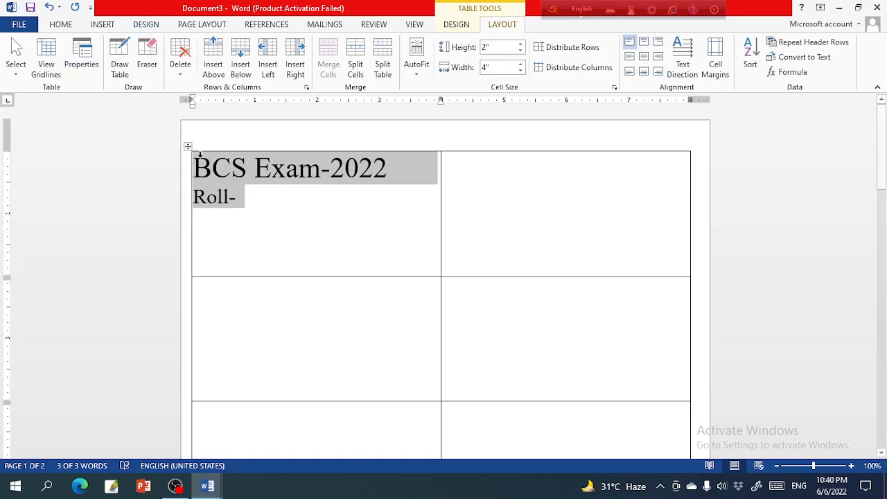
# - Place the cursor after "Roll-" and connect Sheet1$ of the BCS workbook on the Desktop as the existing recipient list, with column headers
pyautogui.click(247, 197)
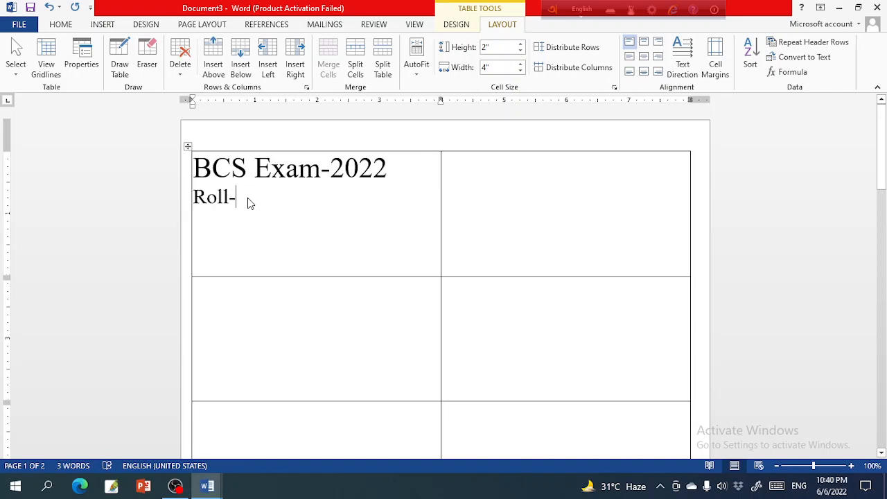
pyautogui.click(62, 25)
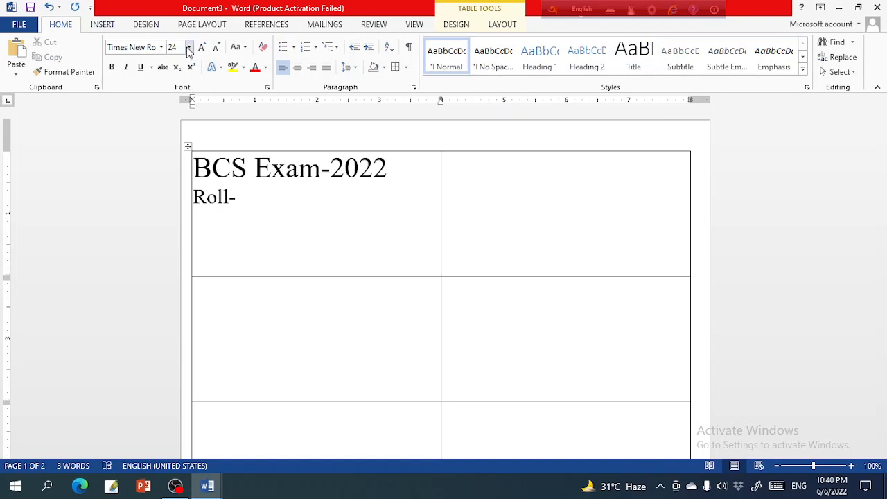
pyautogui.click(322, 31)
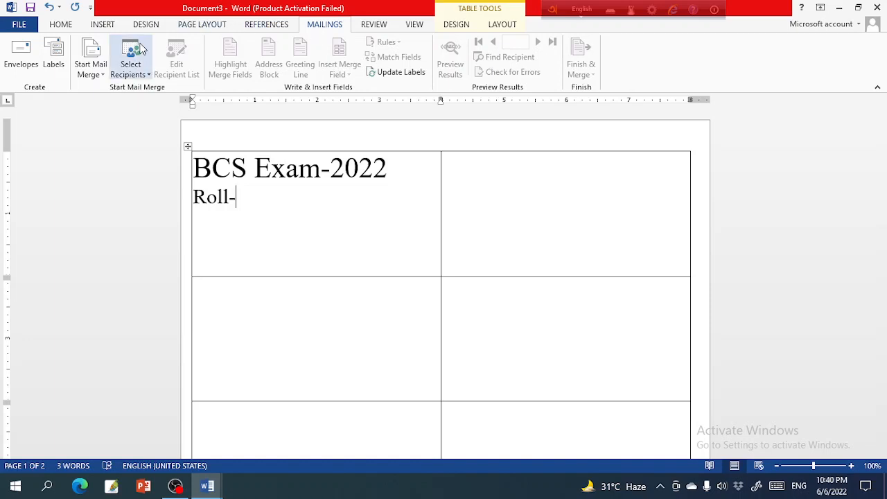
pyautogui.click(147, 76)
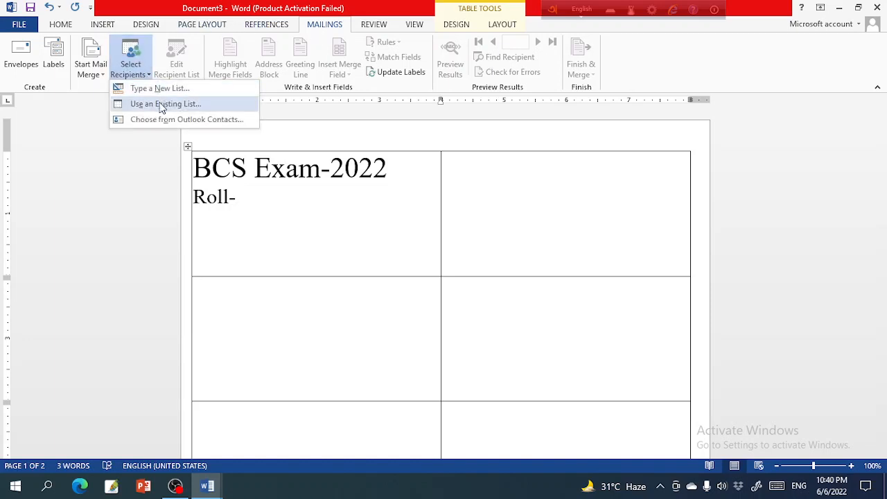
pyautogui.click(162, 105)
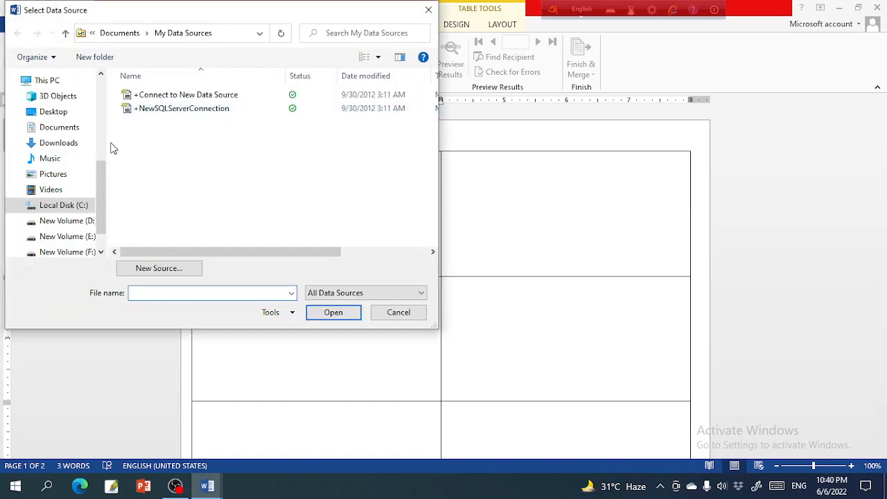
pyautogui.click(66, 117)
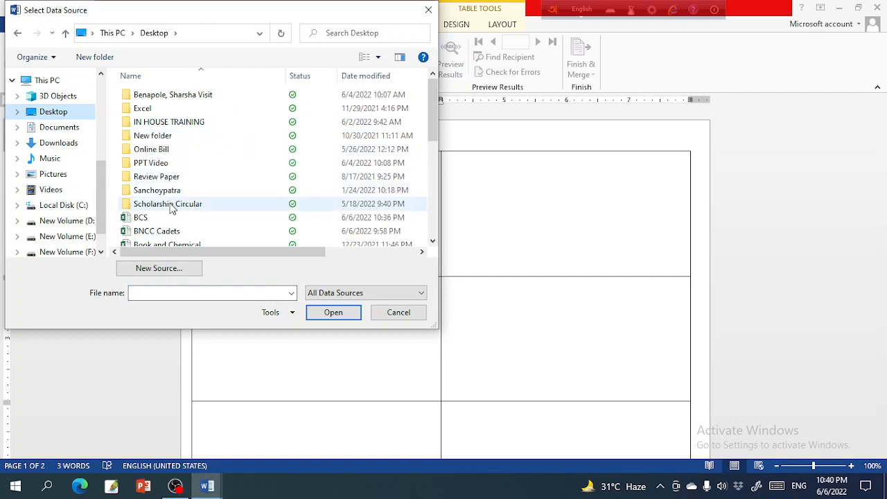
pyautogui.click(166, 218)
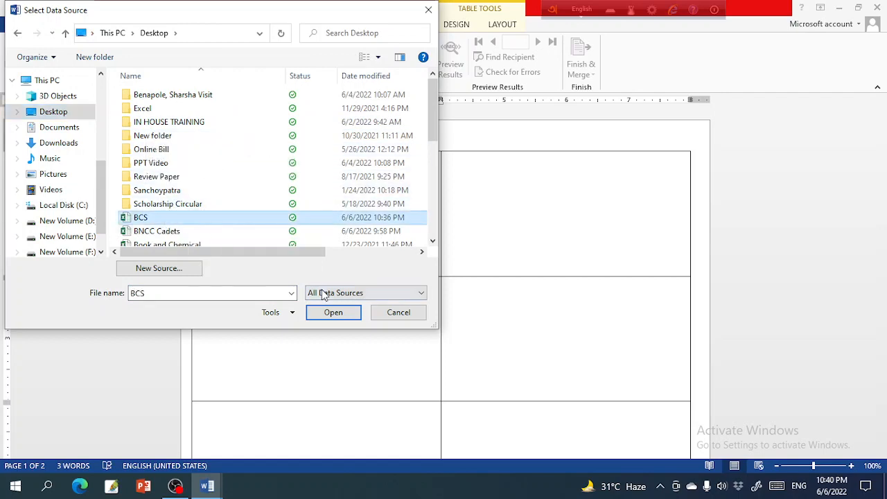
pyautogui.click(332, 312)
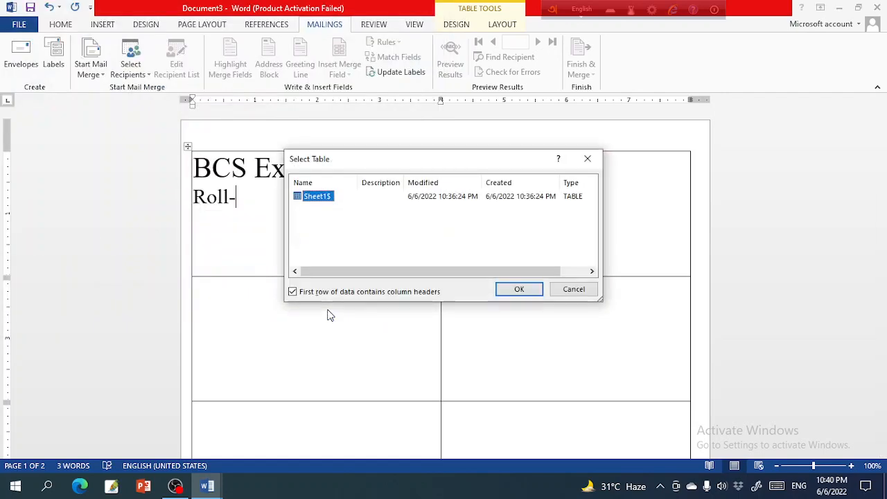
pyautogui.click(510, 296)
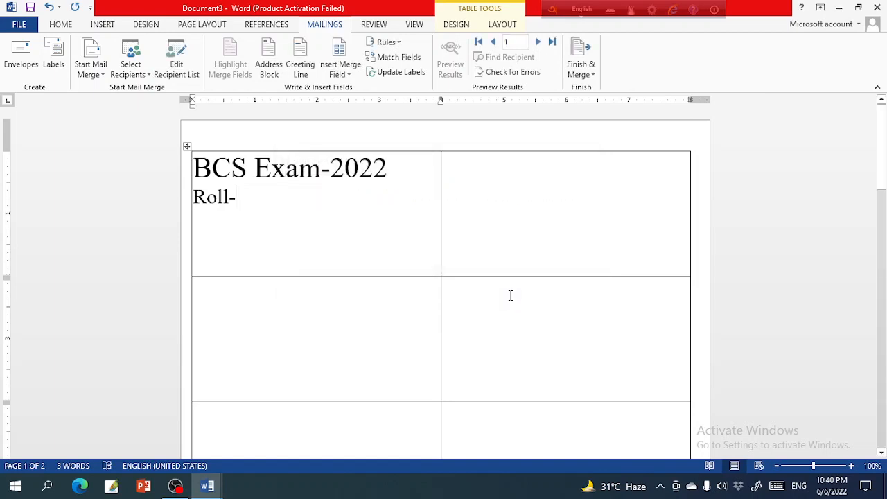
# - Insert the Reg_No merge field after "Roll-" in the first label and replace the word "Roll" with "Reg No"
pyautogui.click(351, 81)
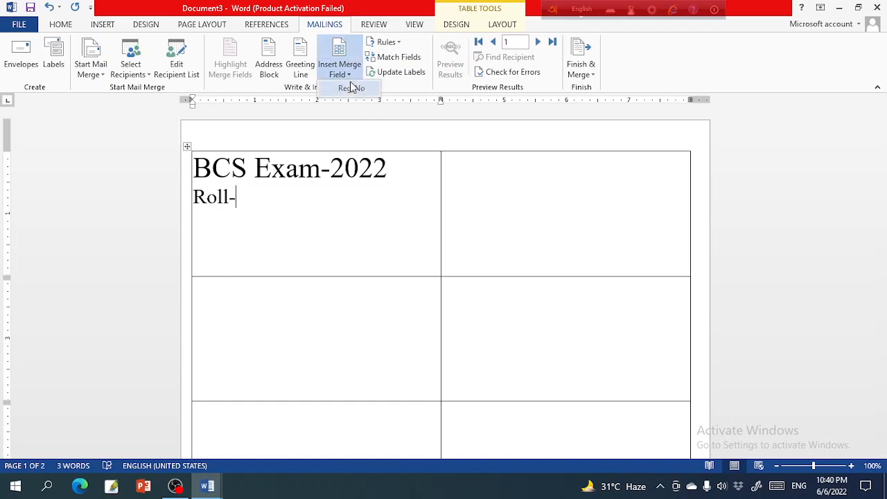
pyautogui.click(350, 88)
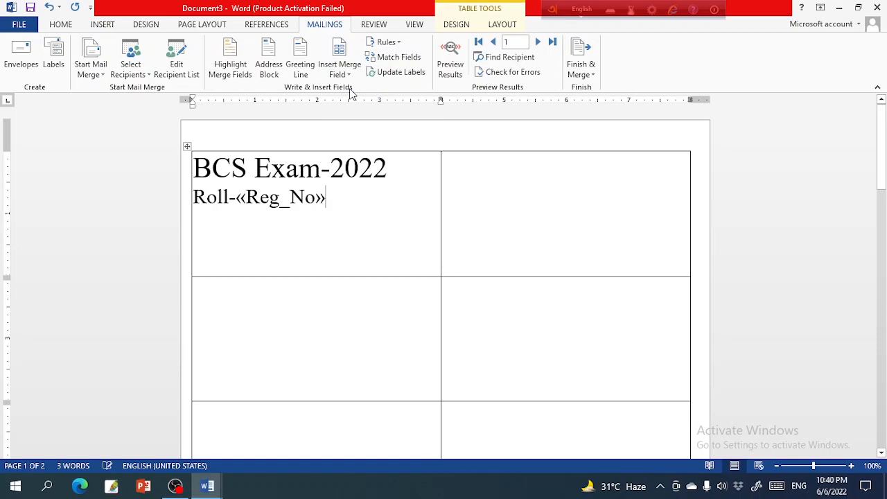
pyautogui.click(224, 197)
pyautogui.press('BackSpace')
pyautogui.press('BackSpace')
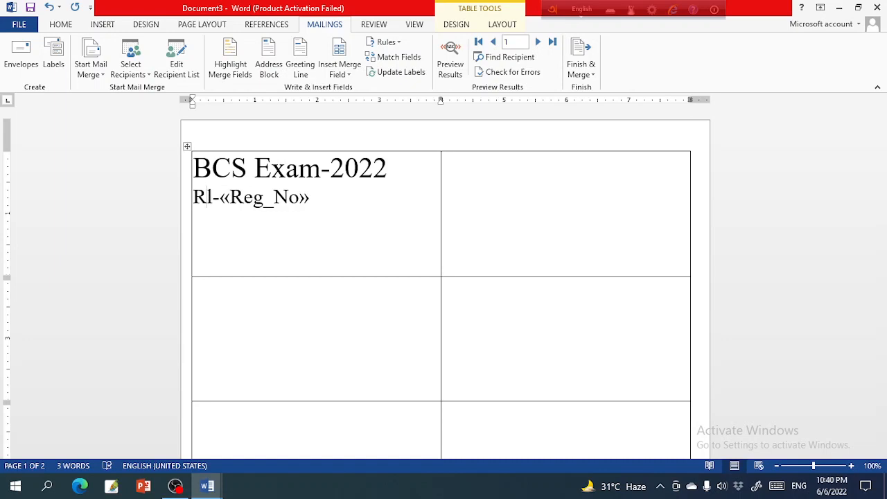
pyautogui.write('eg')
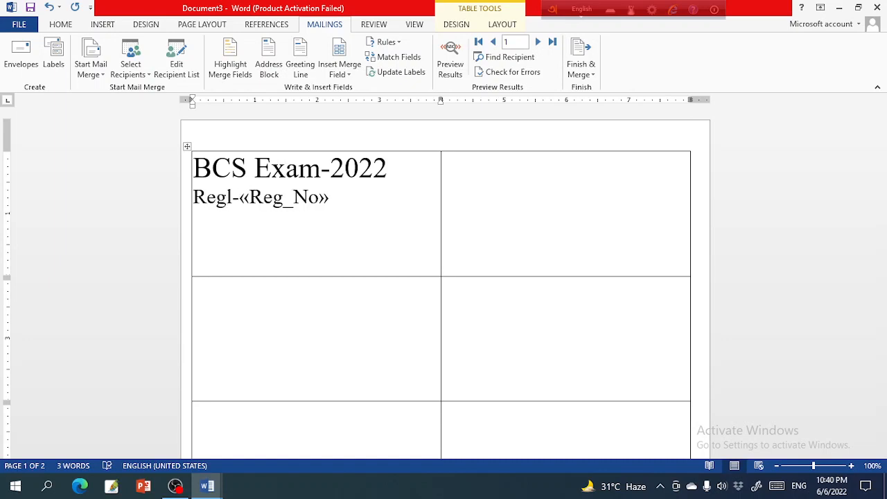
pyautogui.press('Delete')
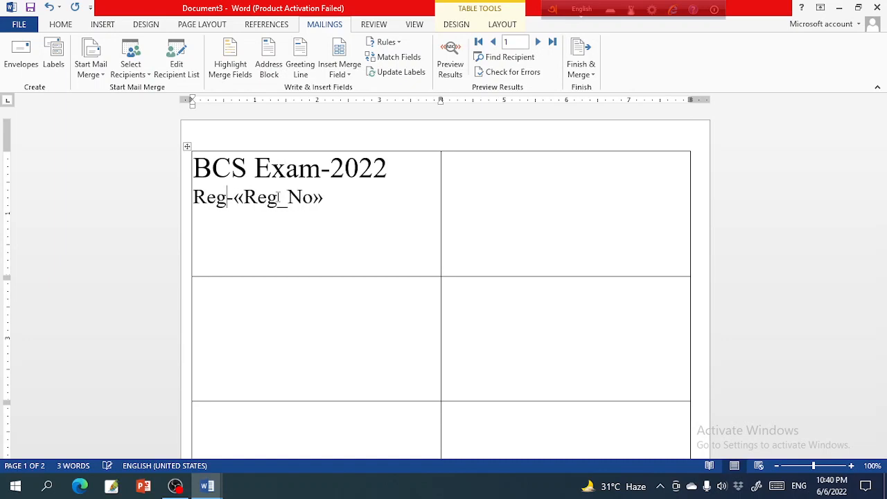
pyautogui.write('No')
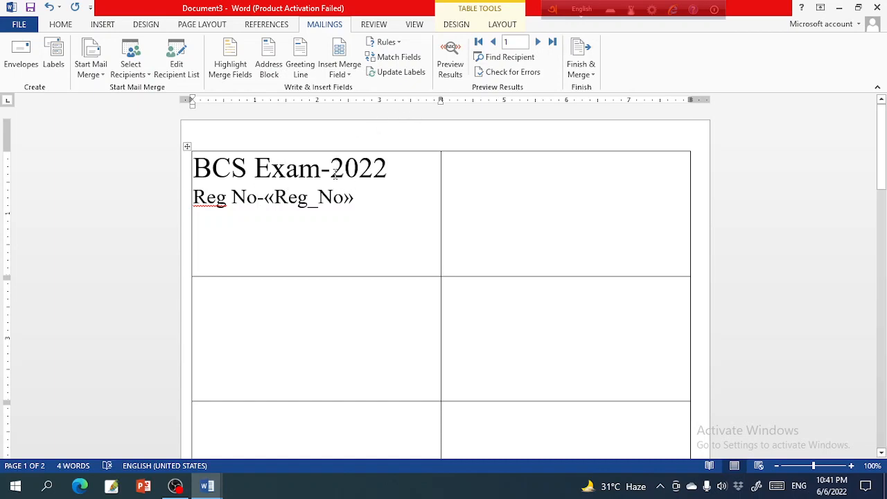
pyautogui.press('Right')
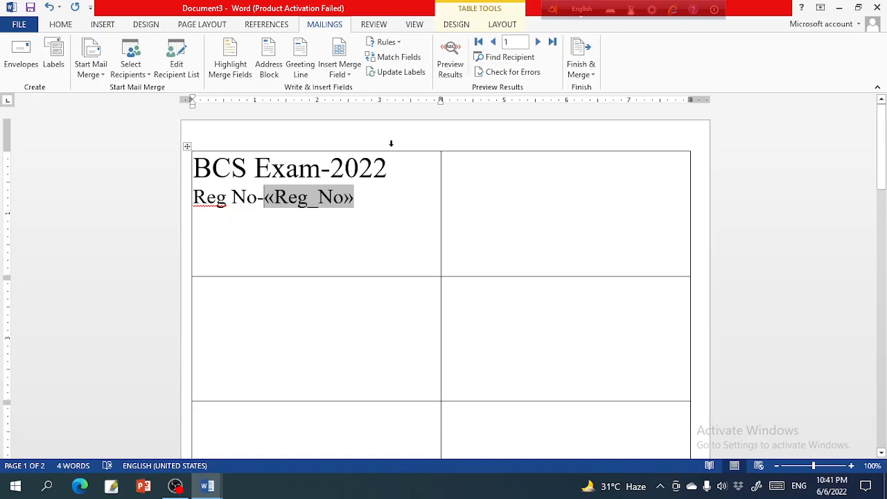
# - Update all labels from the first one and merge all records into a new document of individual labels
pyautogui.click(410, 81)
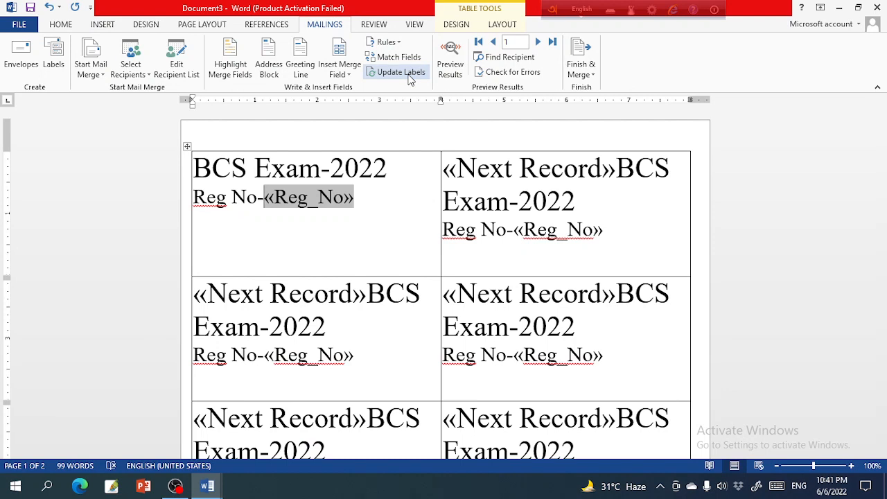
pyautogui.click(588, 76)
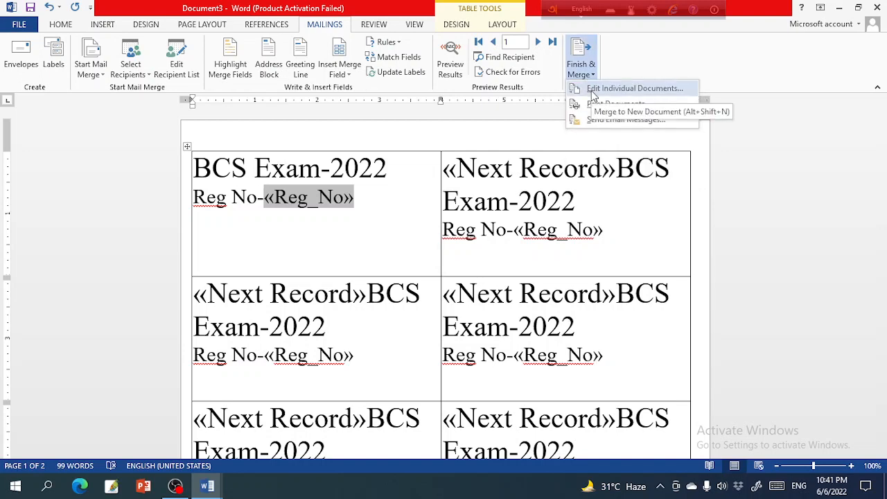
pyautogui.click(592, 91)
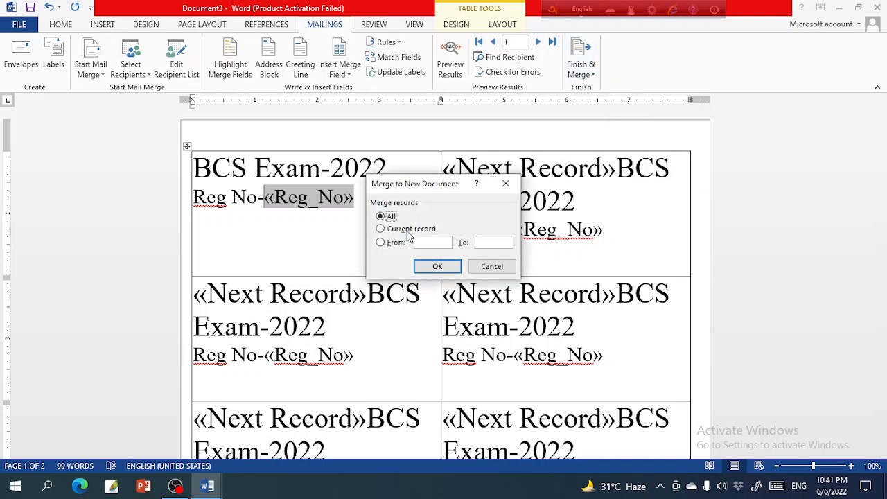
pyautogui.click(438, 267)
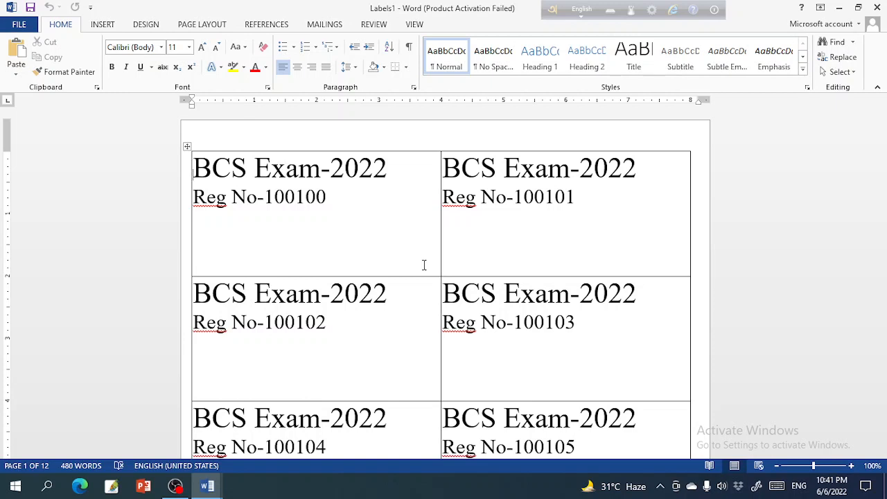
pyautogui.press('Down')
pyautogui.press('Down')
pyautogui.press('Down')
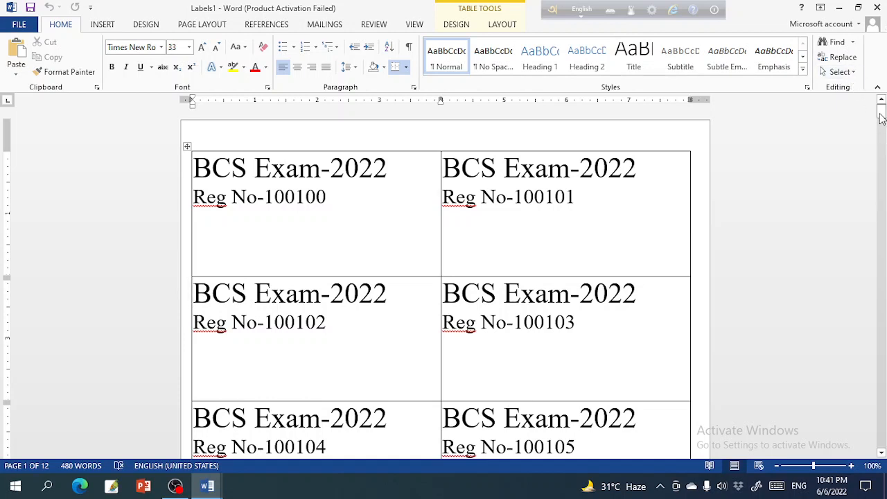
# - Add a line reading "College" between "BCS Exam-2022" and the registration number in the first merged label
pyautogui.moveTo(882, 117)
pyautogui.mouseDown()
pyautogui.moveTo(882, 251)
pyautogui.moveTo(883, 109)
pyautogui.mouseUp()
pyautogui.click(392, 173)
pyautogui.press('Return')
pyautogui.press('Return')
pyautogui.press('Return')
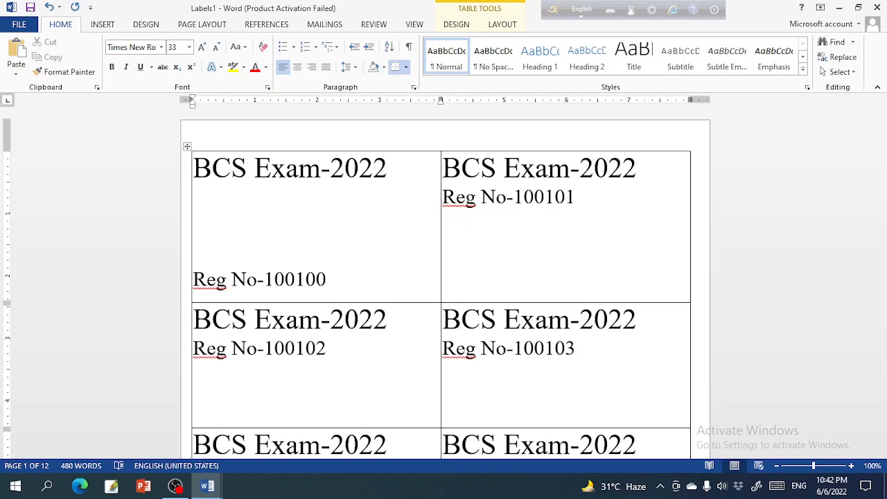
pyautogui.press('BackSpace')
pyautogui.write('Coll')
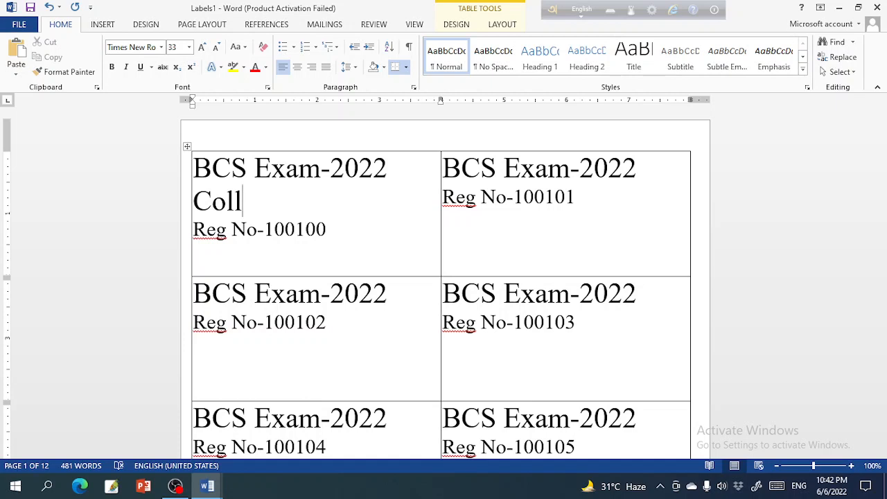
pyautogui.write('ege')
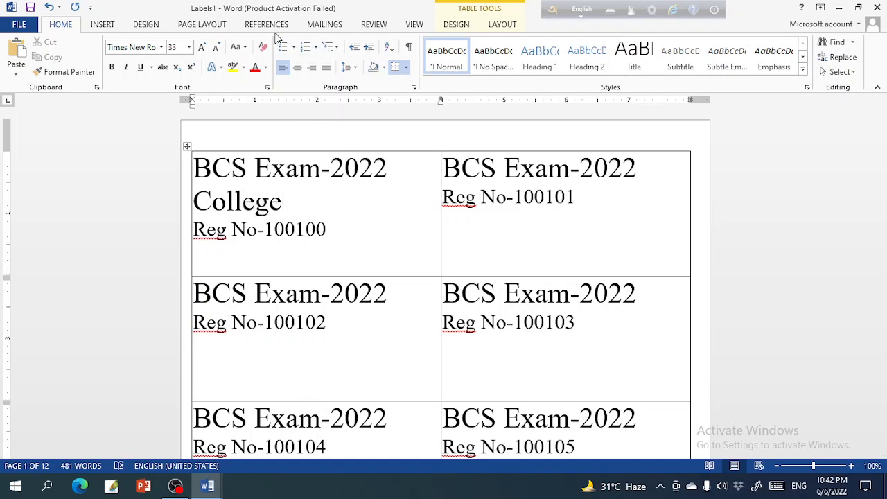
pyautogui.click(320, 27)
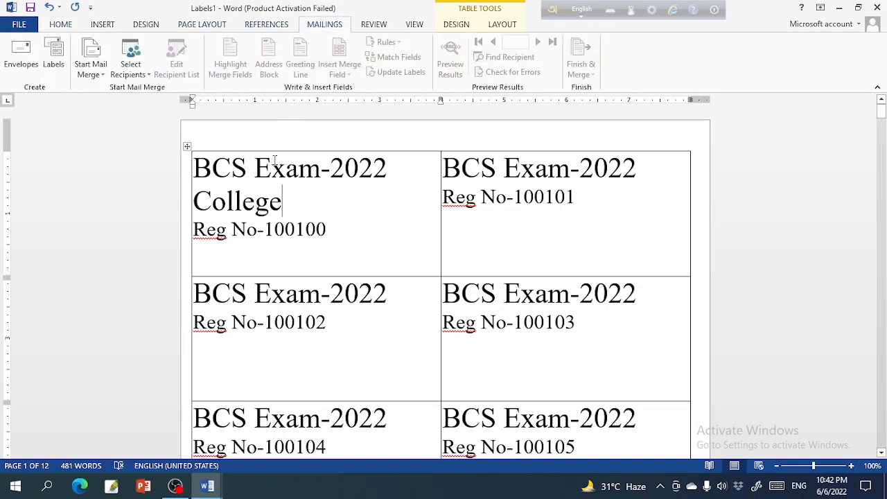
pyautogui.click(248, 221)
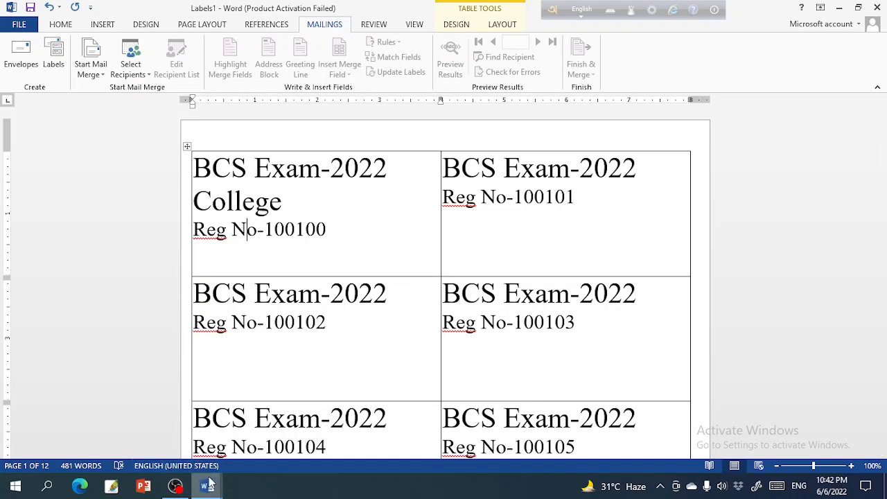
# - Minimize the open Word documents, open the BCS workbook from the desktop as read-only in Excel, and dismiss the activation wizard
pyautogui.moveTo(210, 487)
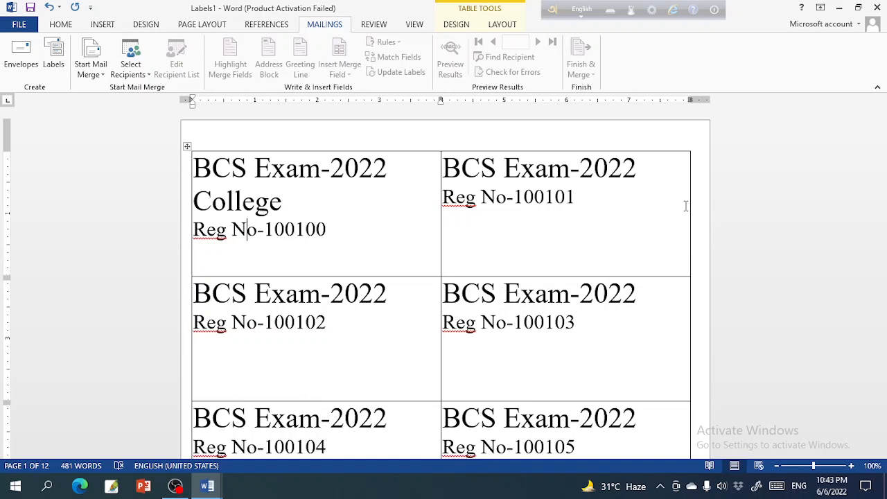
pyautogui.click(840, 11)
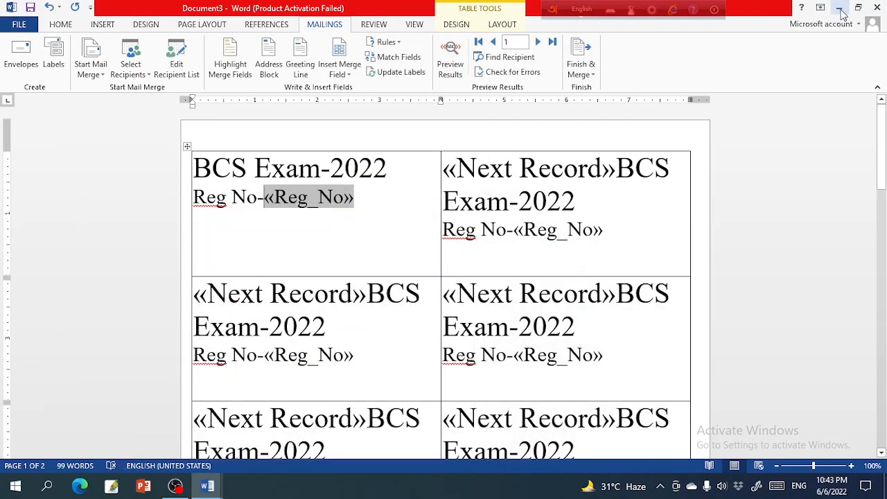
pyautogui.click(841, 13)
pyautogui.click(841, 12)
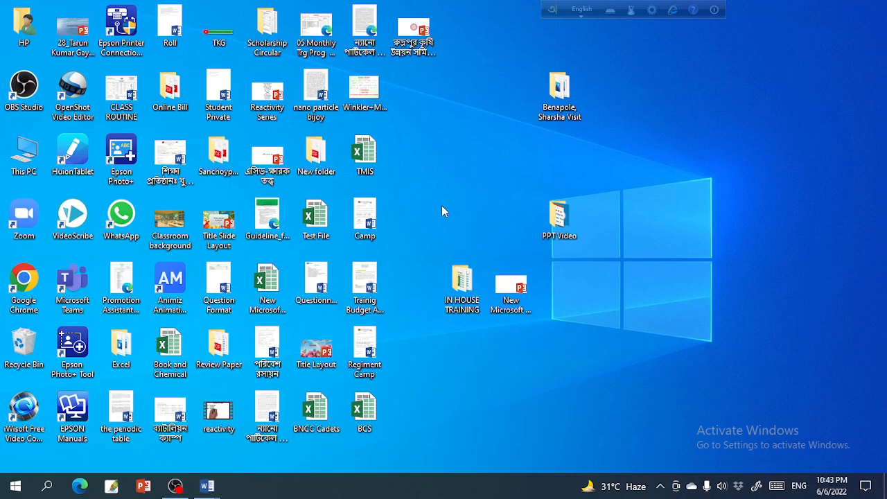
pyautogui.doubleClick(372, 408)
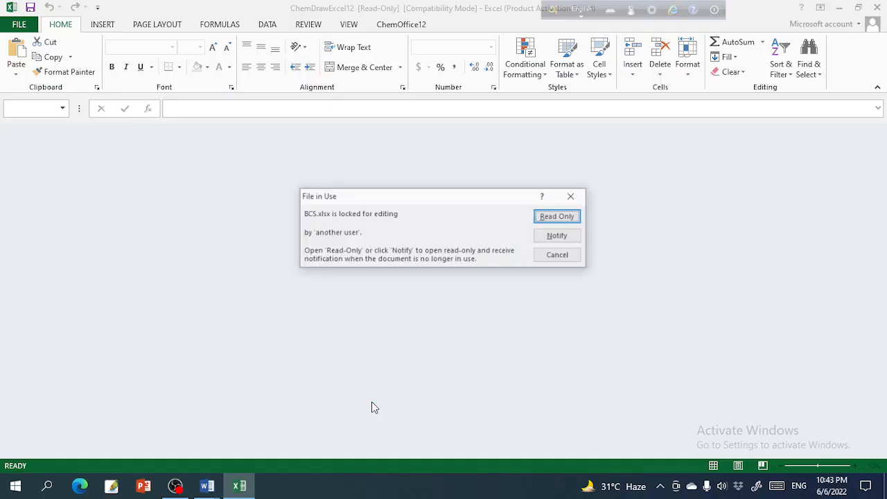
pyautogui.click(558, 217)
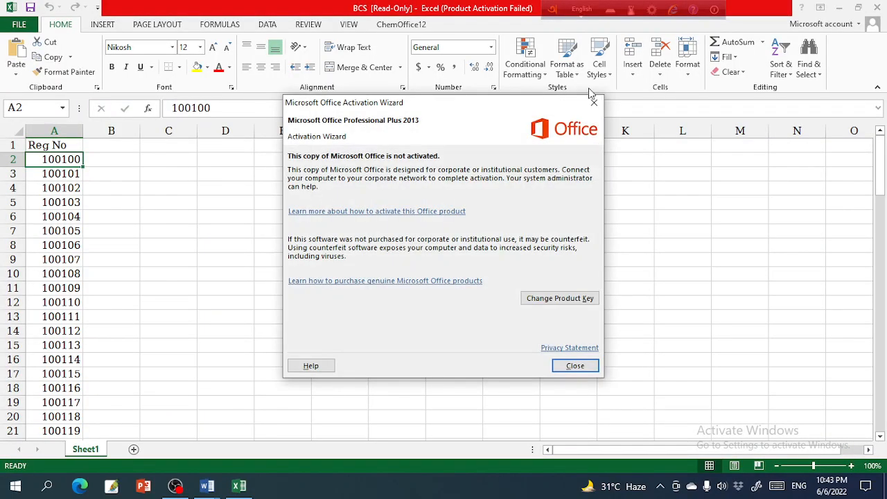
pyautogui.click(598, 102)
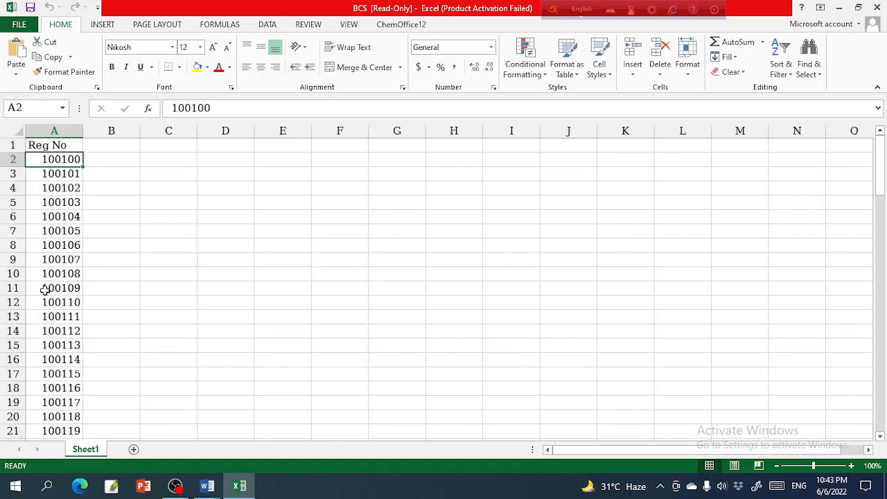
# - Clear the registration number in cell A9 of Sheet1
pyautogui.click(44, 262)
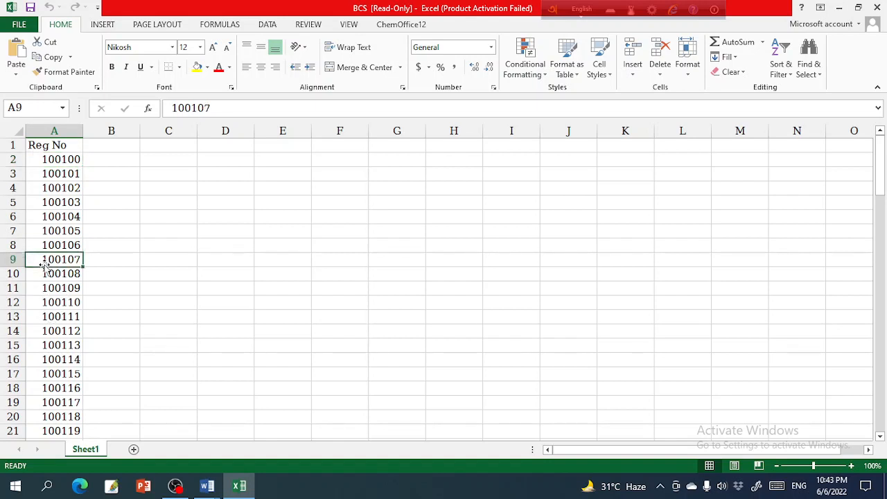
pyautogui.doubleClick(44, 264)
pyautogui.press('BackSpace')
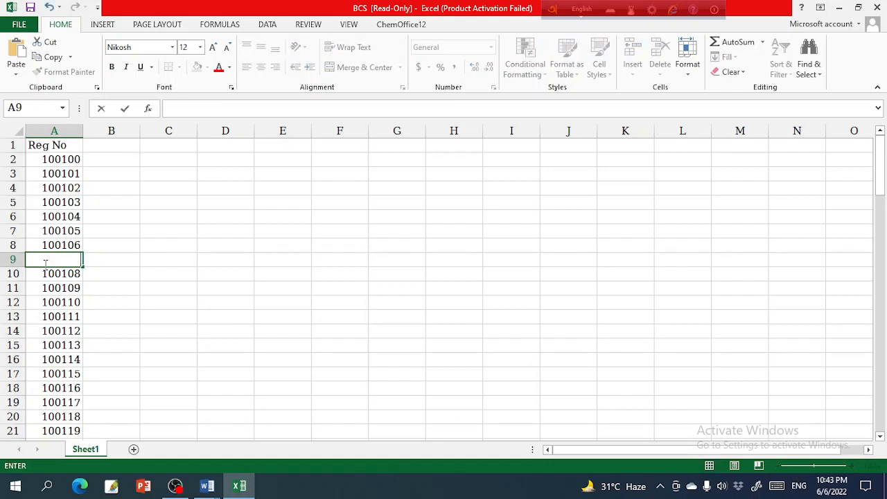
pyautogui.click(130, 260)
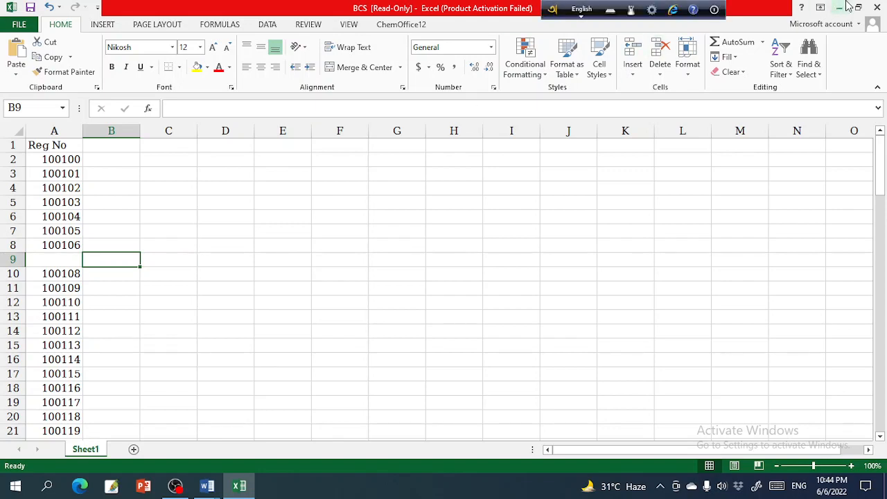
# - Close the BCS workbook without saving the changes and switch back to the Labels1 document in Word
pyautogui.click(877, 7)
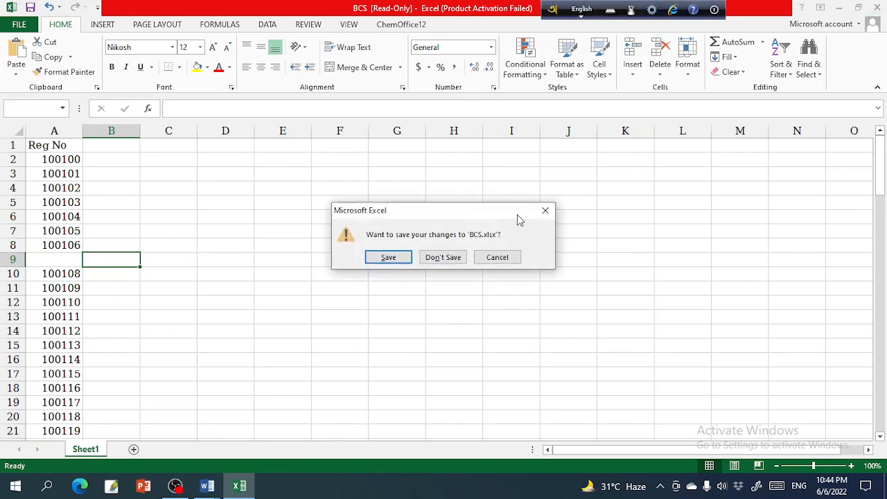
pyautogui.click(443, 258)
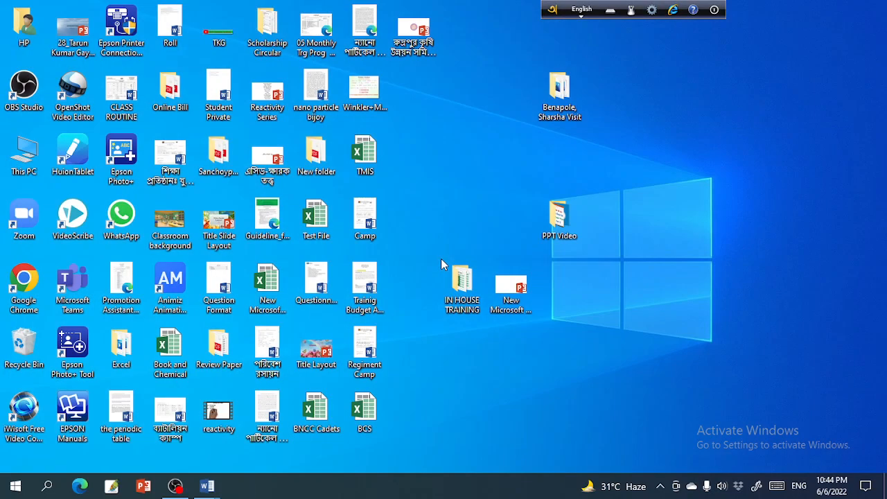
pyautogui.moveTo(222, 487)
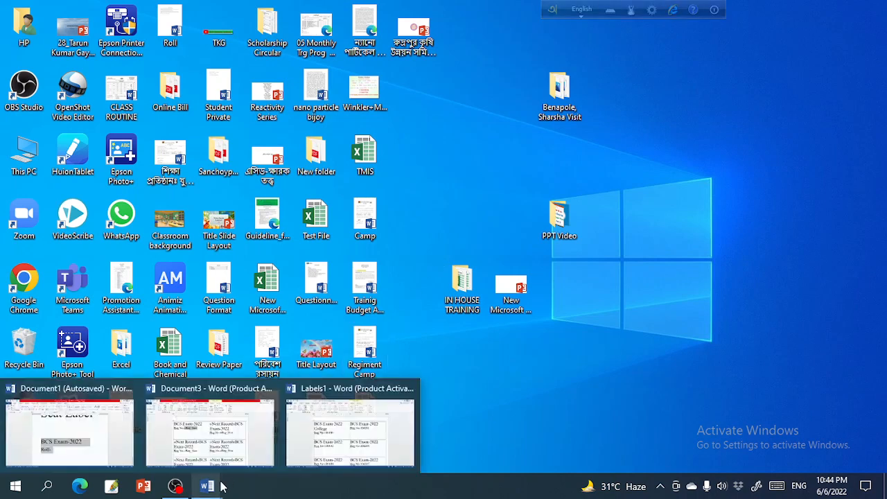
pyautogui.click(302, 434)
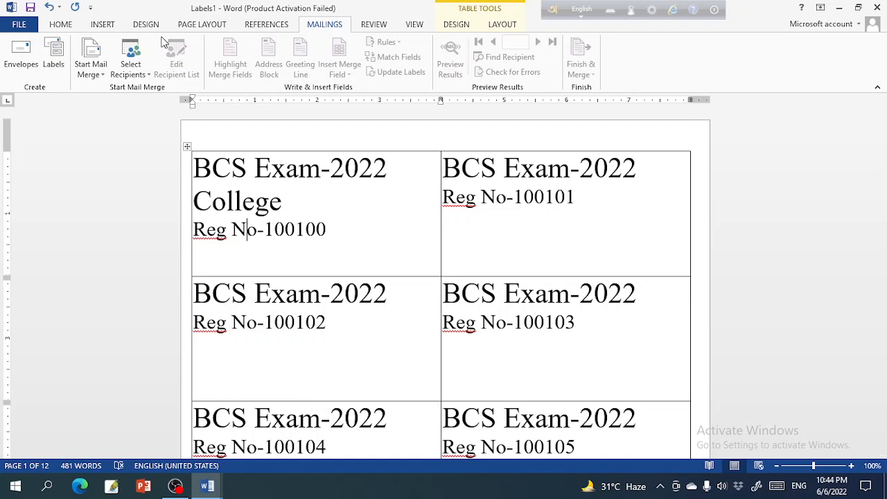